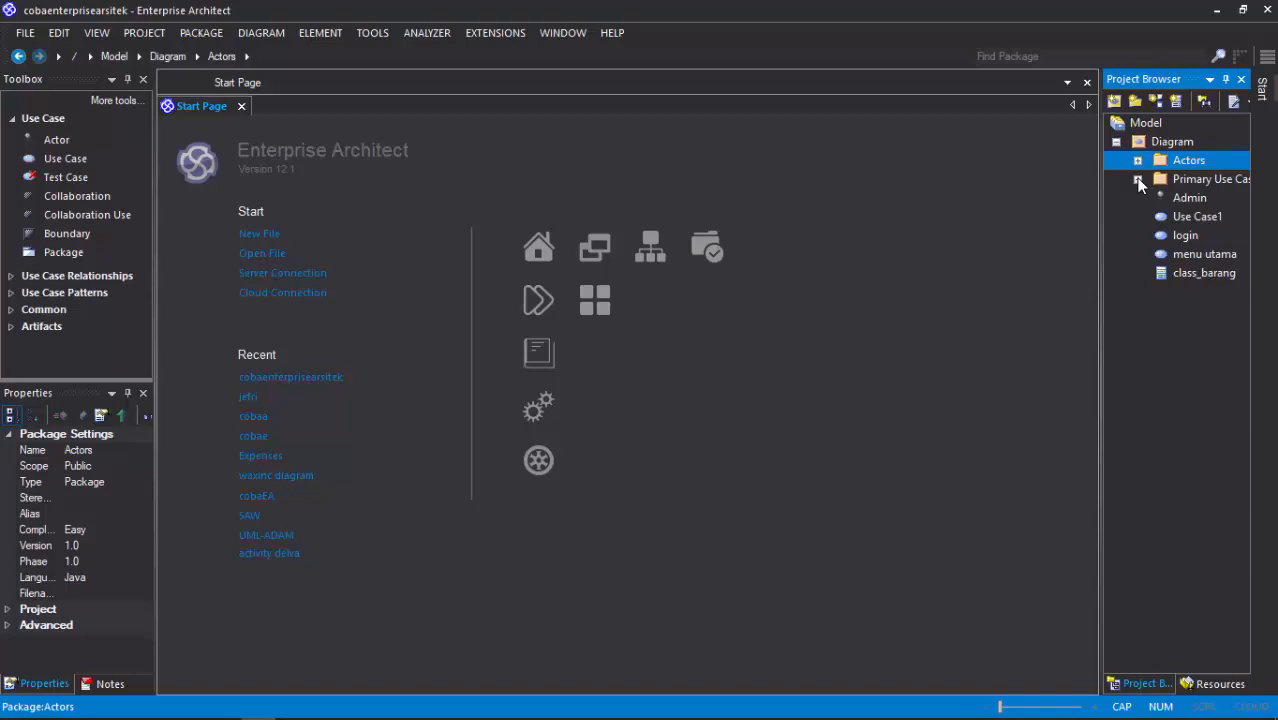
Reopen the cobaenterprisearsitek project from the list of recent projects
{"action": "left_click", "coordinate": [1138, 181]}
{"action": "left_click", "coordinate": [25, 32]}
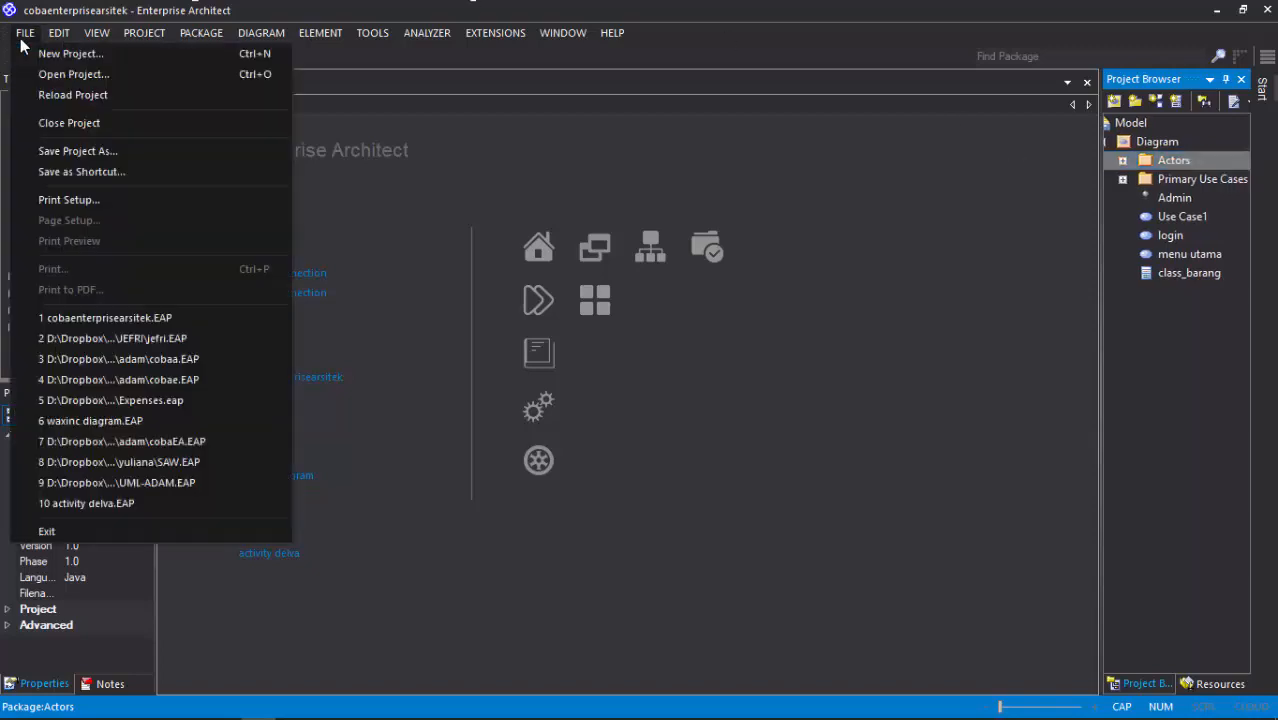
{"action": "left_click", "coordinate": [46, 70]}
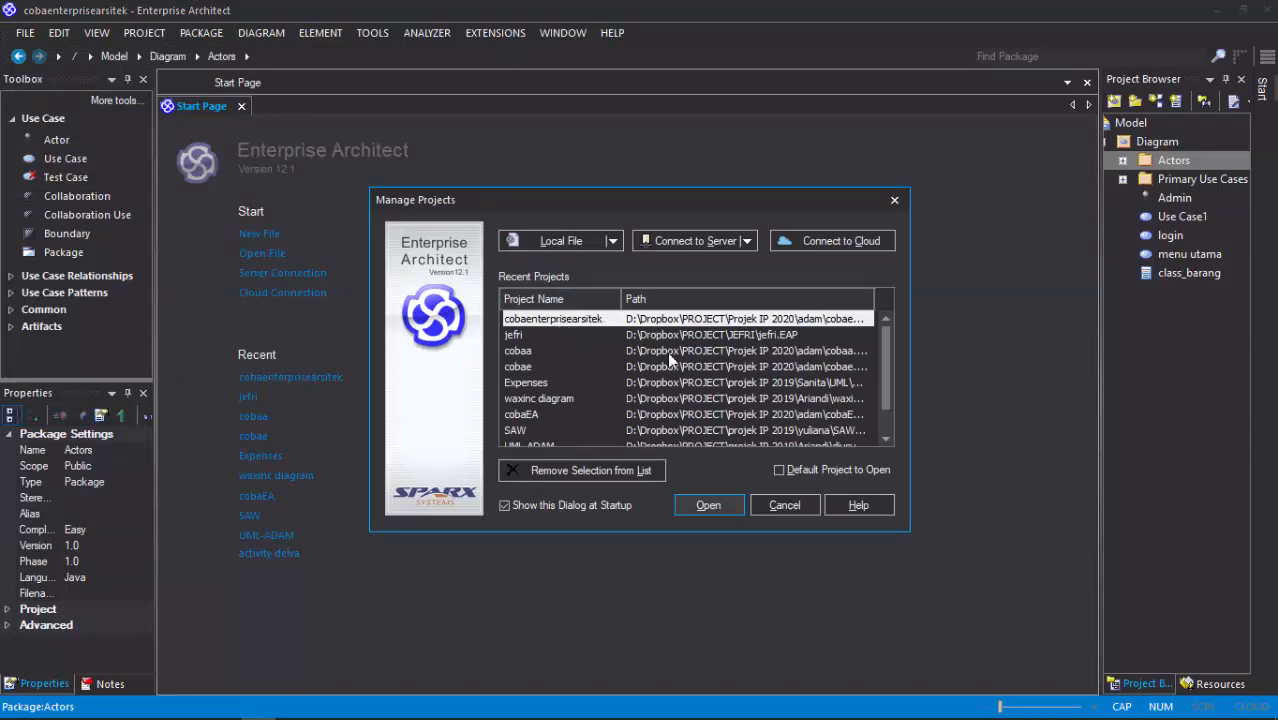
{"action": "left_click", "coordinate": [708, 505]}
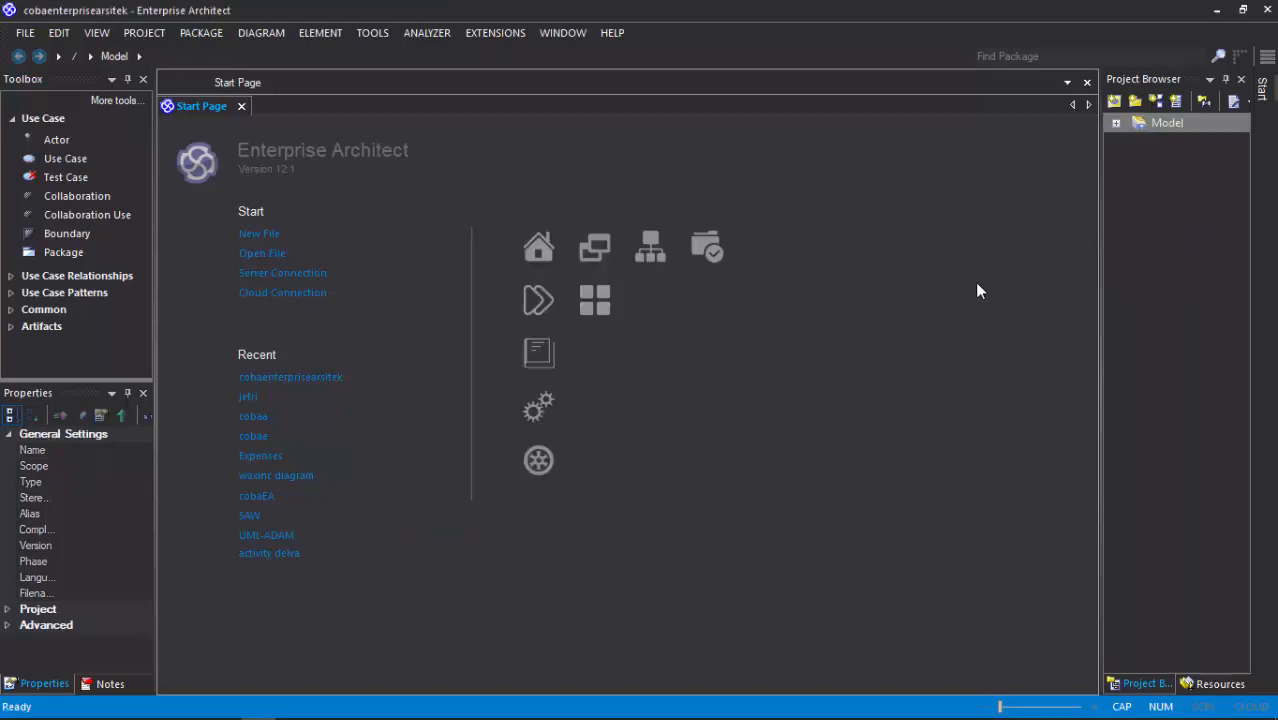
Expand the Model root and its Diagram package in the project tree, with the Diagram package selected
{"action": "left_click", "coordinate": [1117, 123]}
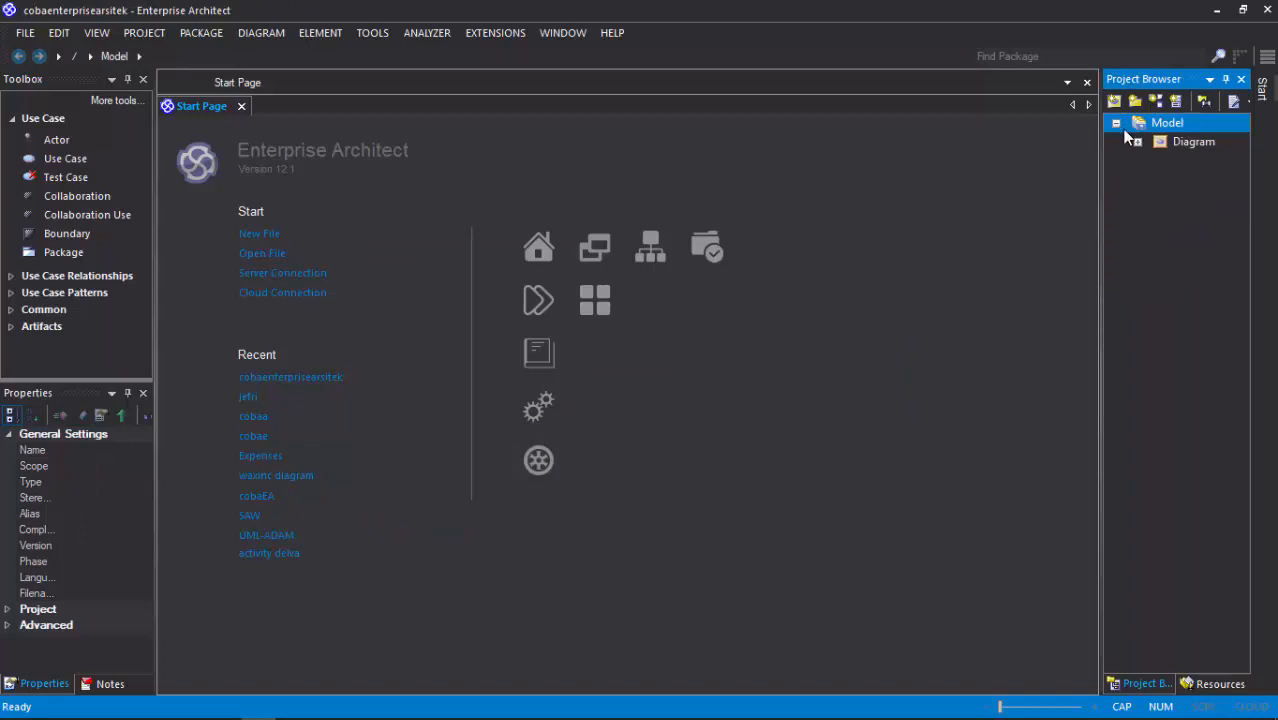
{"action": "left_click", "coordinate": [1136, 142]}
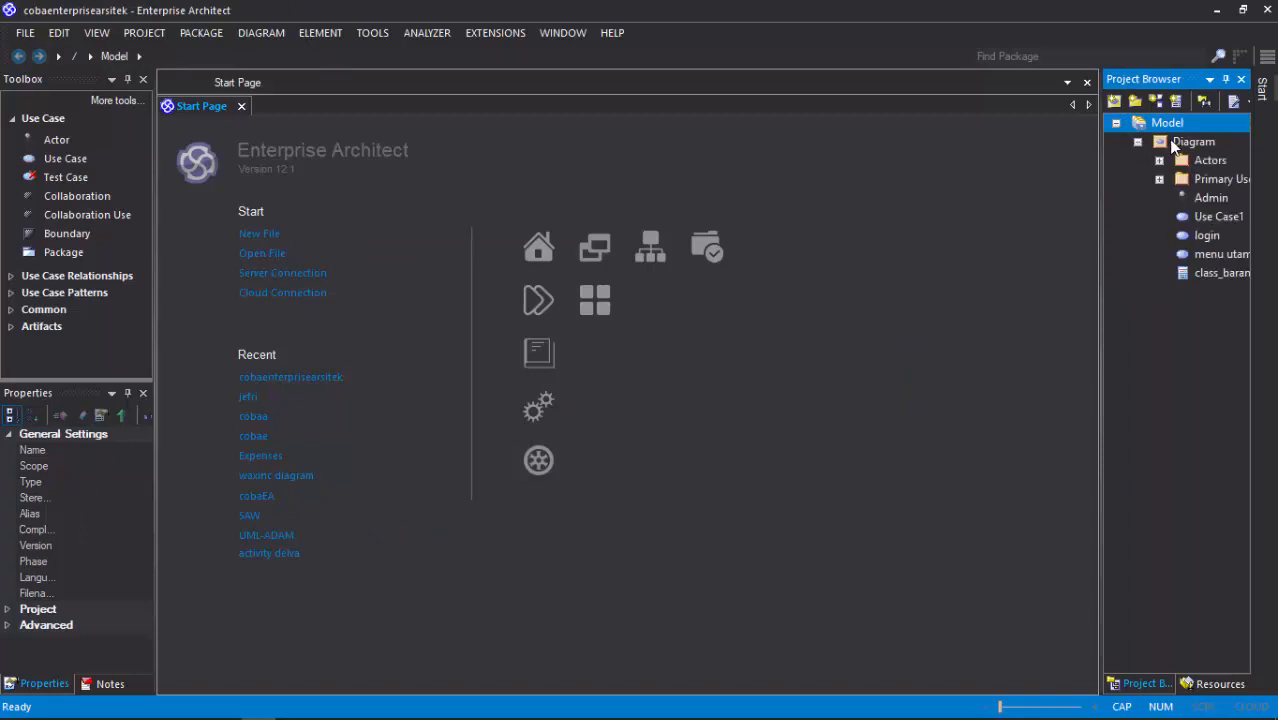
{"action": "left_click", "coordinate": [1176, 145]}
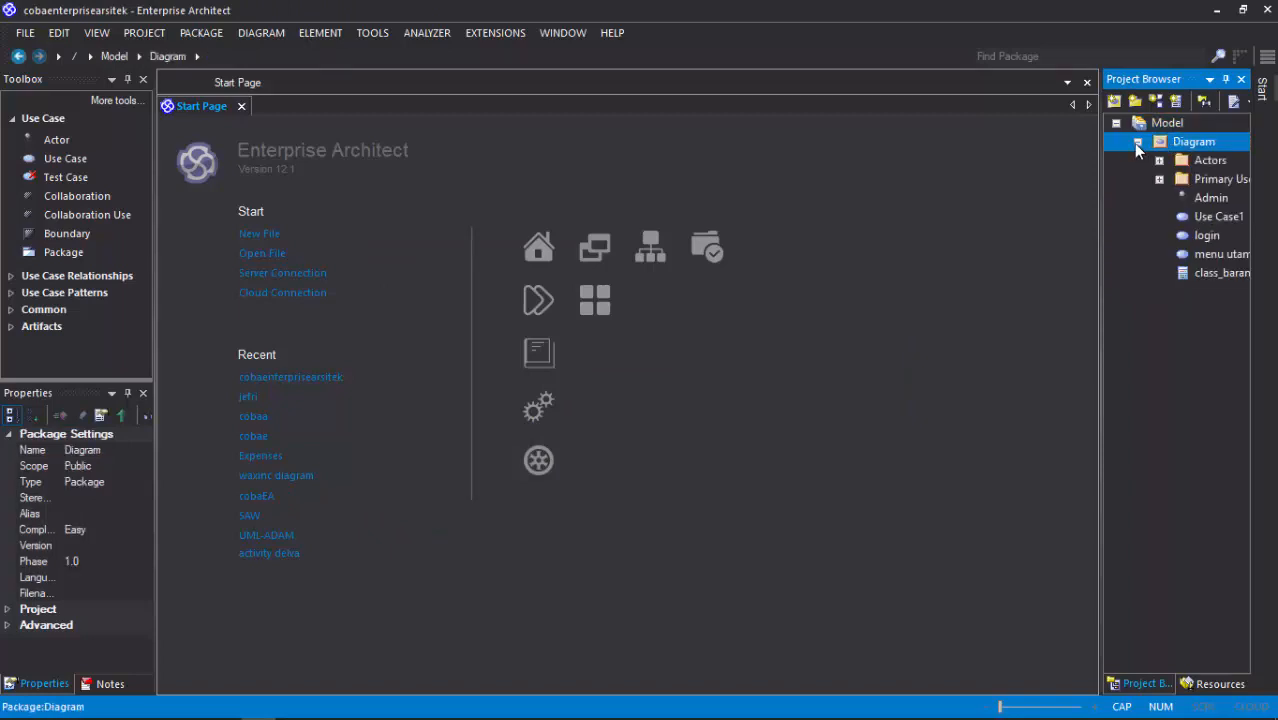
{"action": "left_click", "coordinate": [1136, 143]}
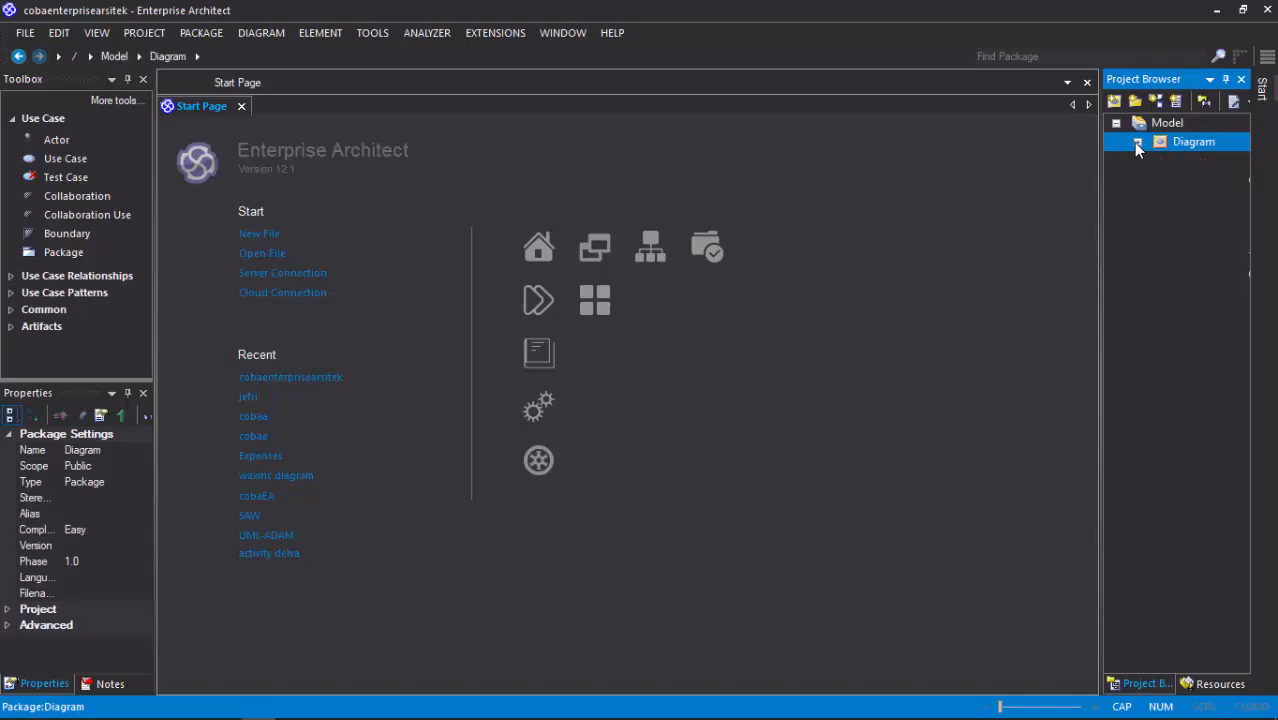
{"action": "left_click", "coordinate": [1136, 143]}
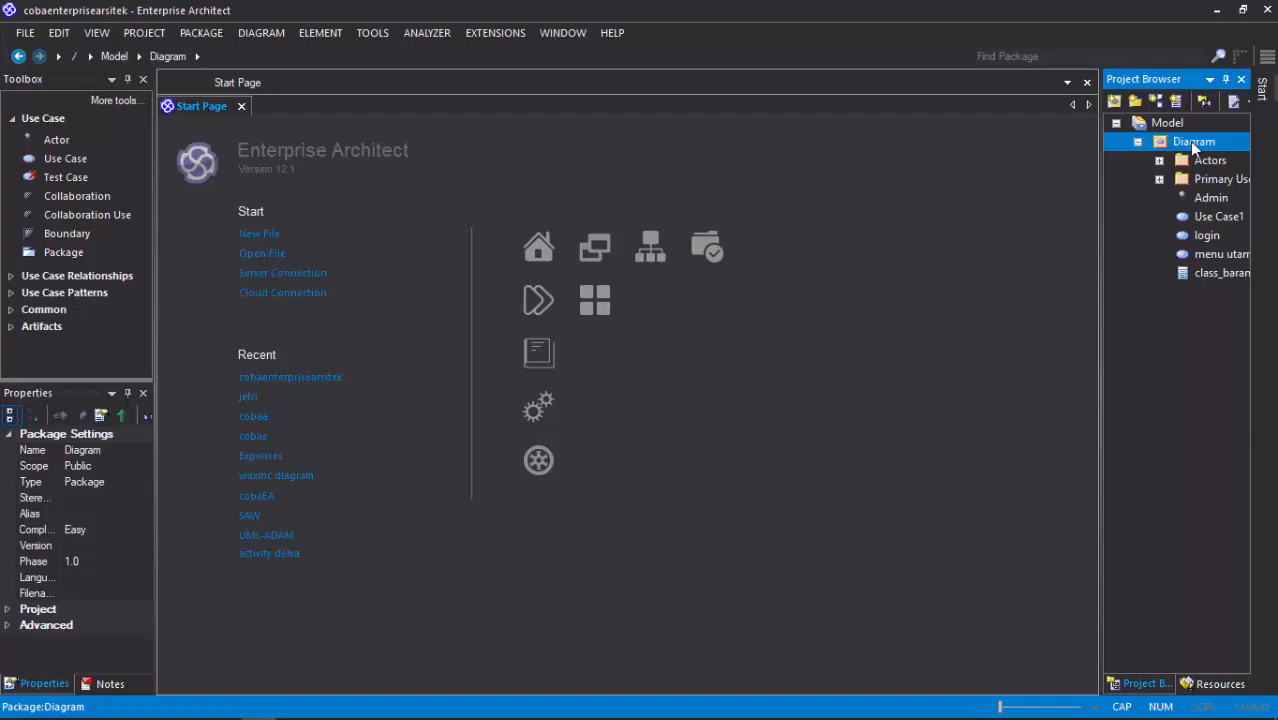
Create a UML Behavioral diagram of type Use Case named "Use Case Diagram Penjualan" in the Diagram package
{"action": "right_click", "coordinate": [1181, 146]}
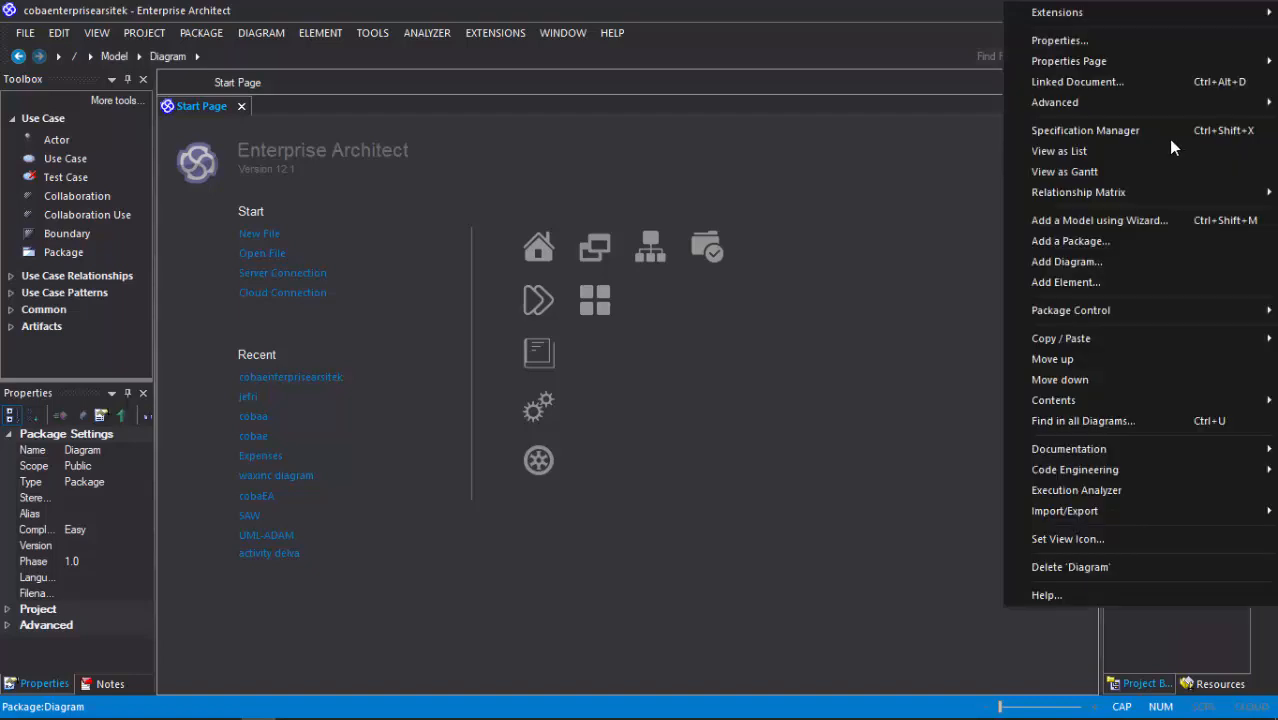
{"action": "left_click", "coordinate": [959, 186]}
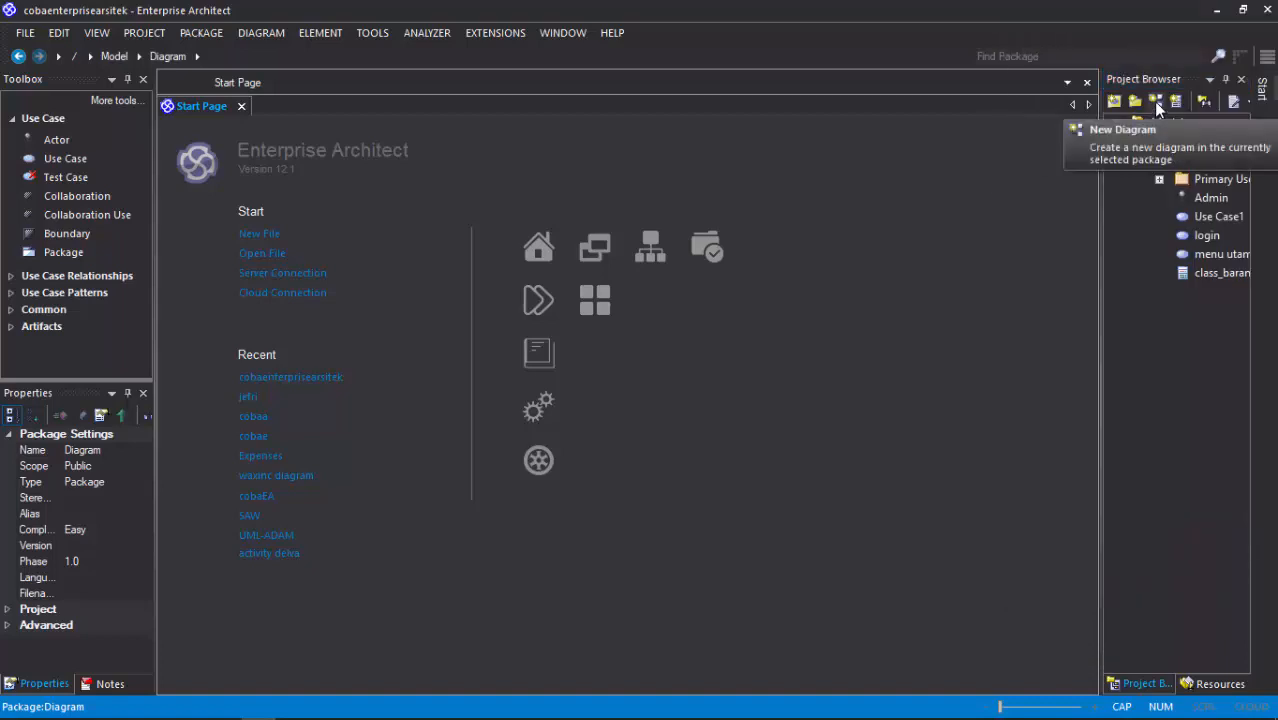
{"action": "left_click", "coordinate": [1157, 104]}
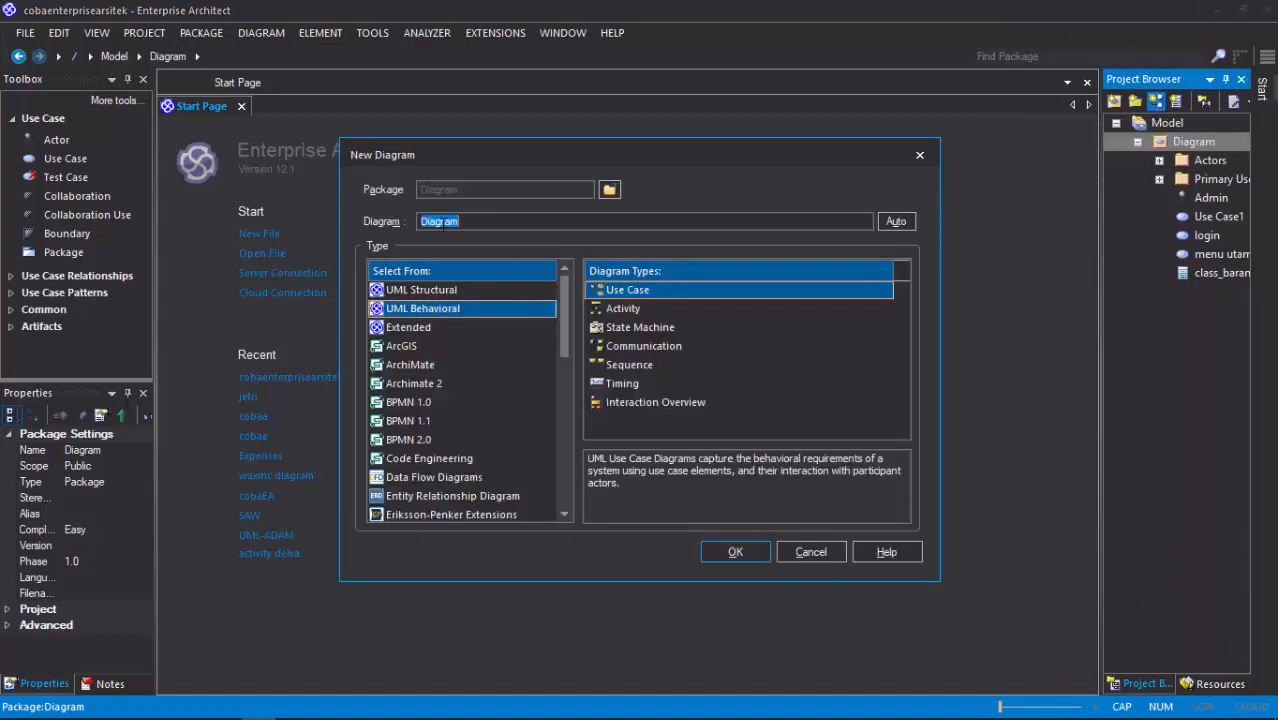
{"action": "left_click", "coordinate": [421, 221]}
{"action": "type", "text": "Use"}
{"action": "key", "text": "BackSpace"}
{"action": "key", "text": "BackSpace"}
{"action": "key", "text": "BackSpace"}
{"action": "type", "text": "Use Case Diagram"}
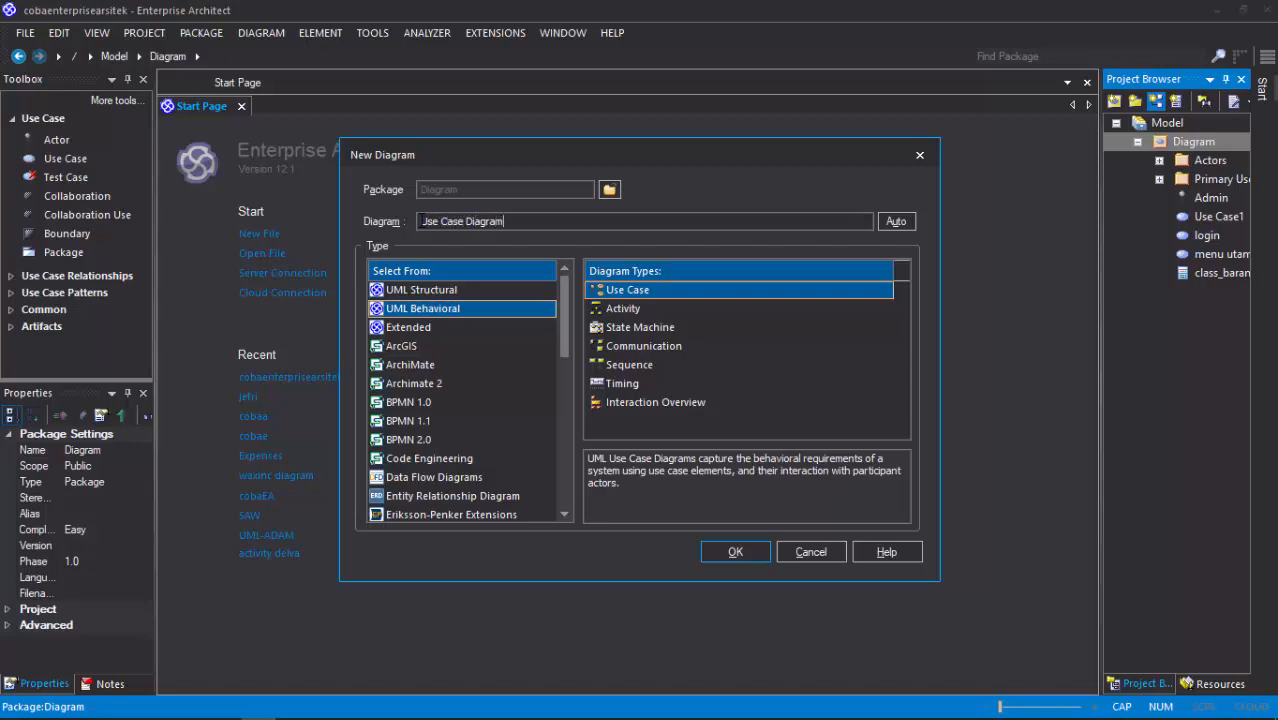
{"action": "type", "text": " Penjualan"}
{"action": "left_click", "coordinate": [624, 310]}
{"action": "left_click", "coordinate": [624, 292]}
{"action": "left_click", "coordinate": [721, 551]}
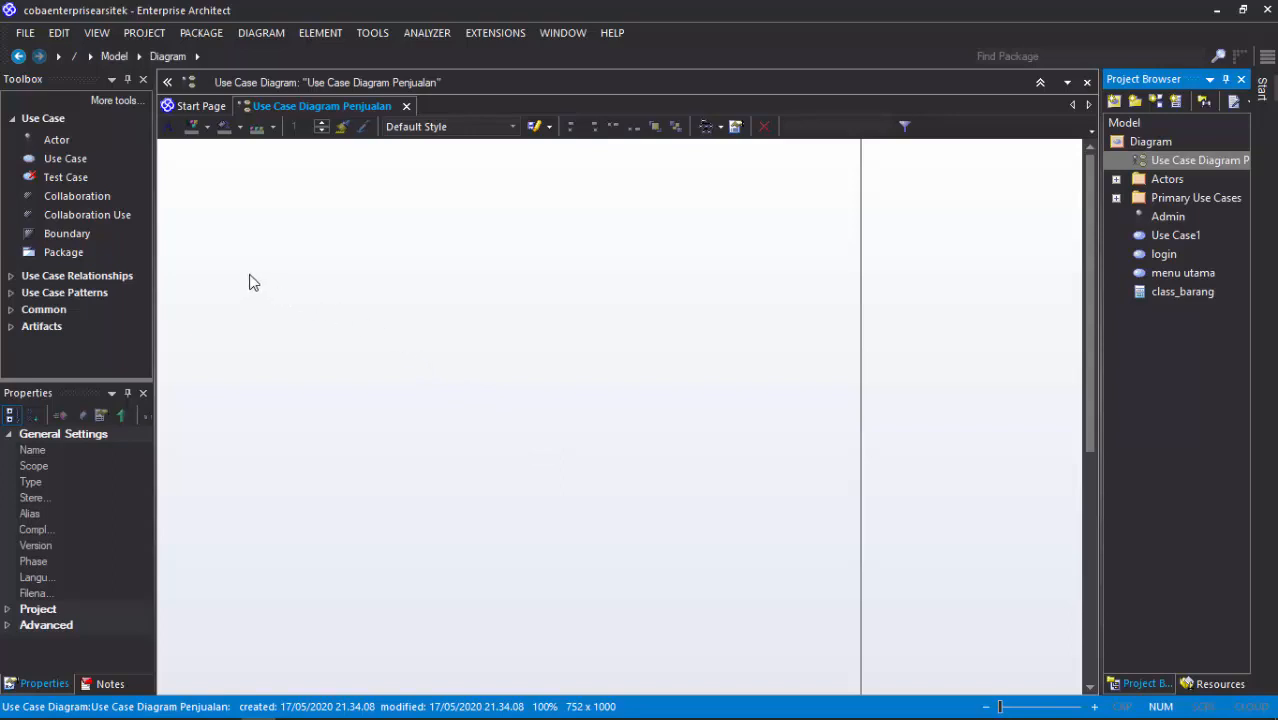
Add a boundary named "System Penjualan" to the empty use case diagram
{"action": "left_click", "coordinate": [65, 231]}
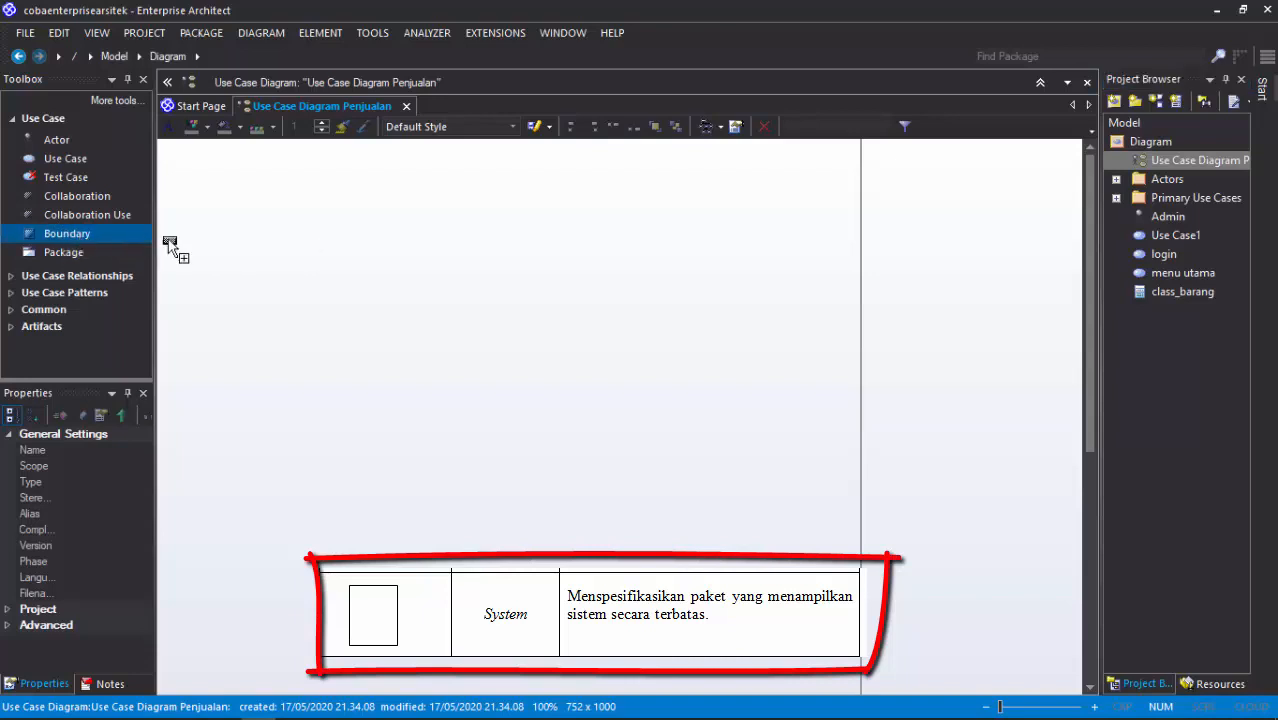
{"action": "left_click", "coordinate": [369, 242]}
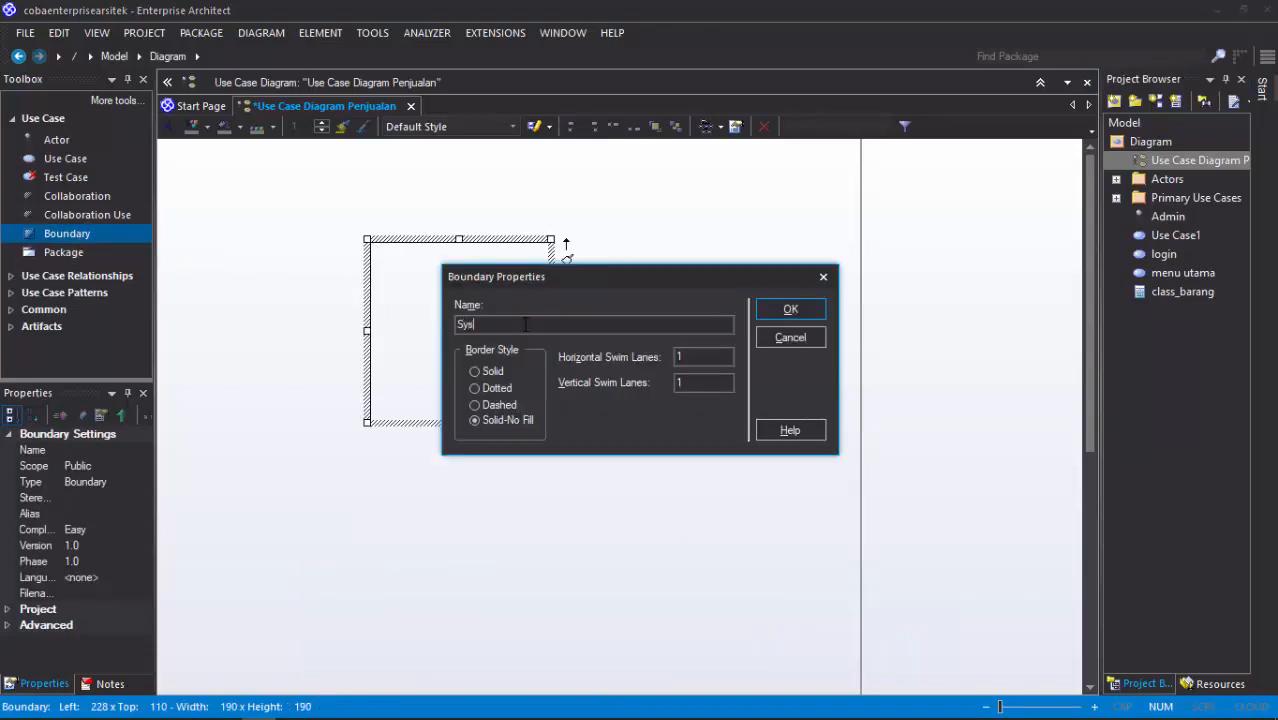
{"action": "type", "text": "System Penjualan"}
{"action": "left_click", "coordinate": [789, 311]}
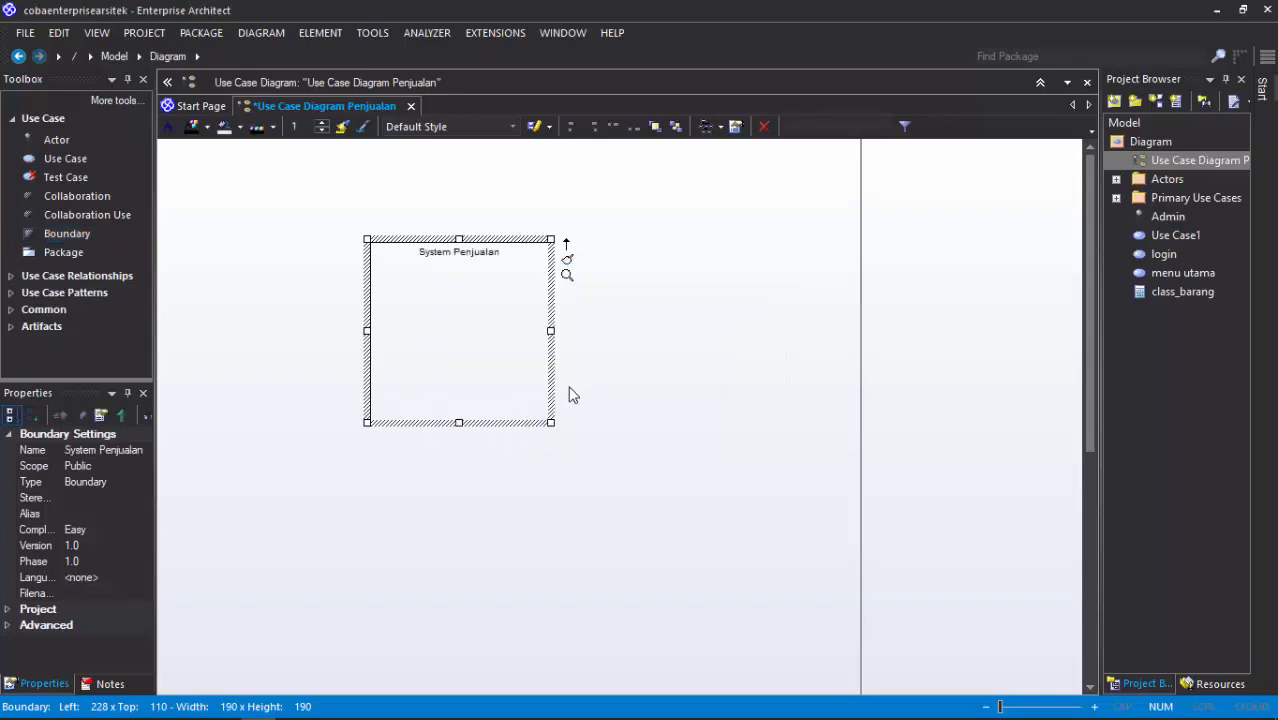
Enlarge the System Penjualan boundary to about 357 x 345 and shift it toward the upper left of the diagram
{"action": "left_click_drag", "start_coordinate": [552, 426], "coordinate": [680, 556]}
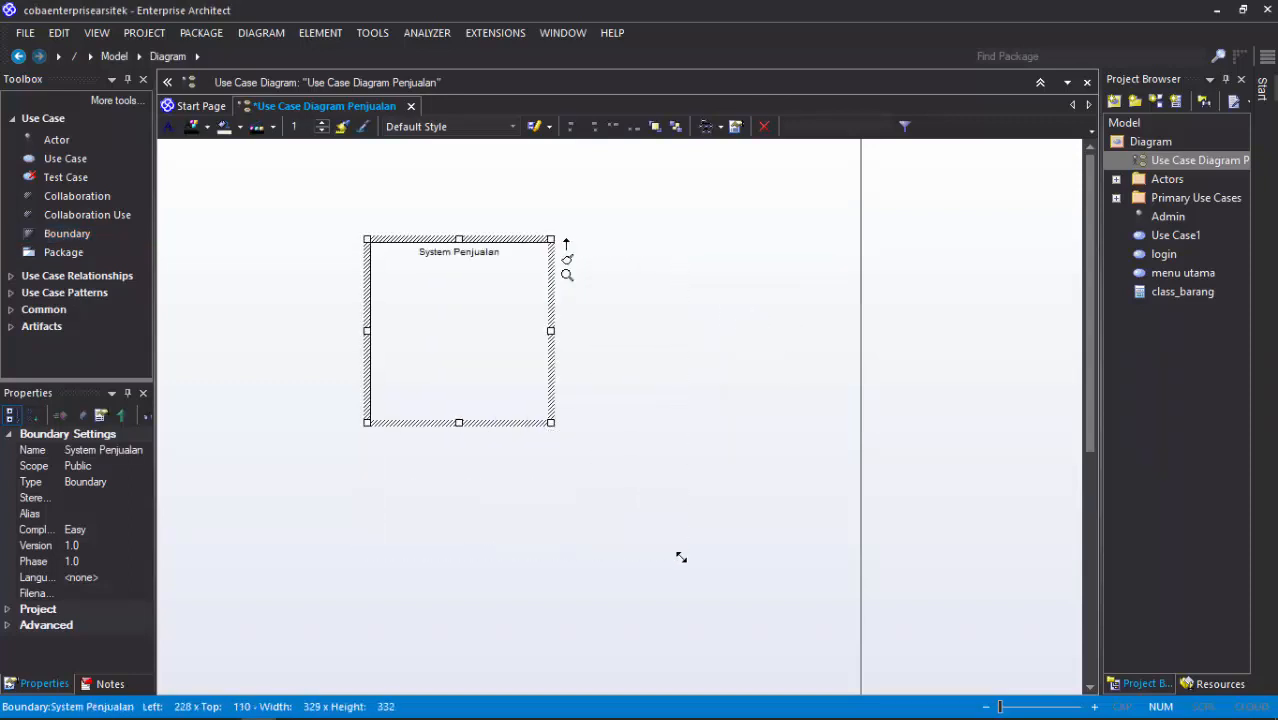
{"action": "left_click_drag", "start_coordinate": [470, 254], "coordinate": [388, 229]}
{"action": "left_click_drag", "start_coordinate": [605, 534], "coordinate": [630, 545]}
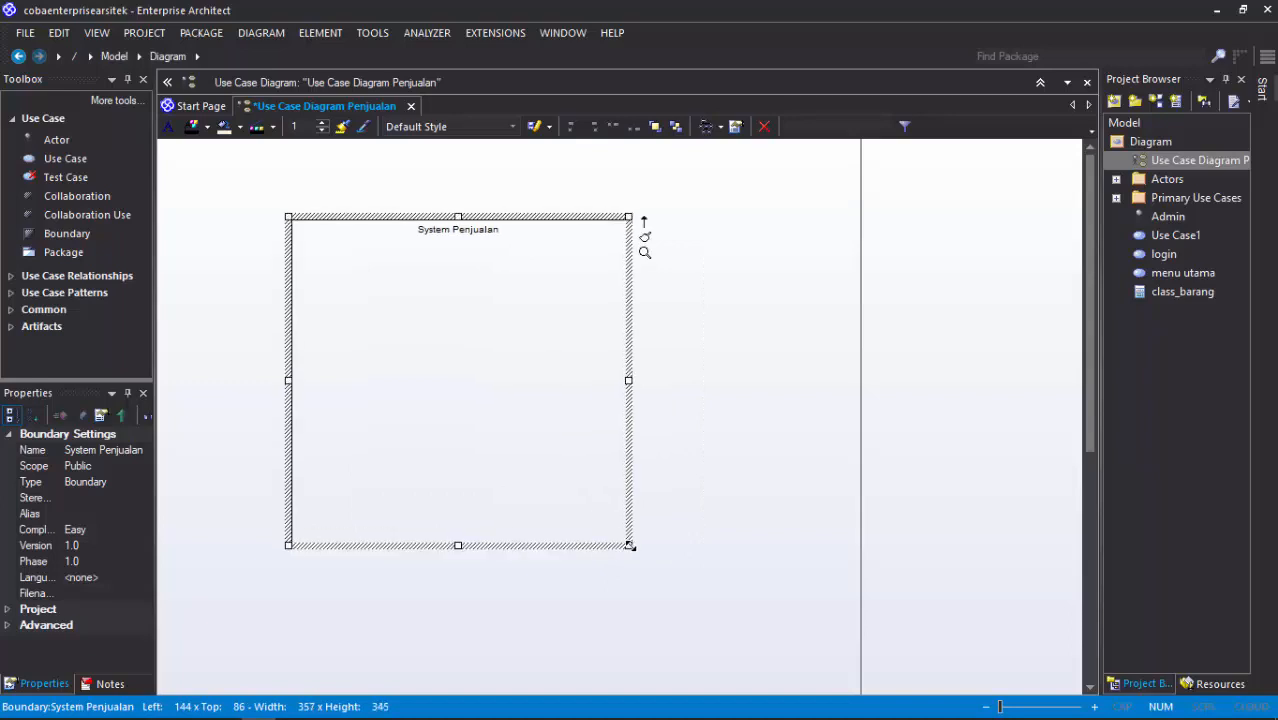
{"action": "left_click", "coordinate": [687, 553]}
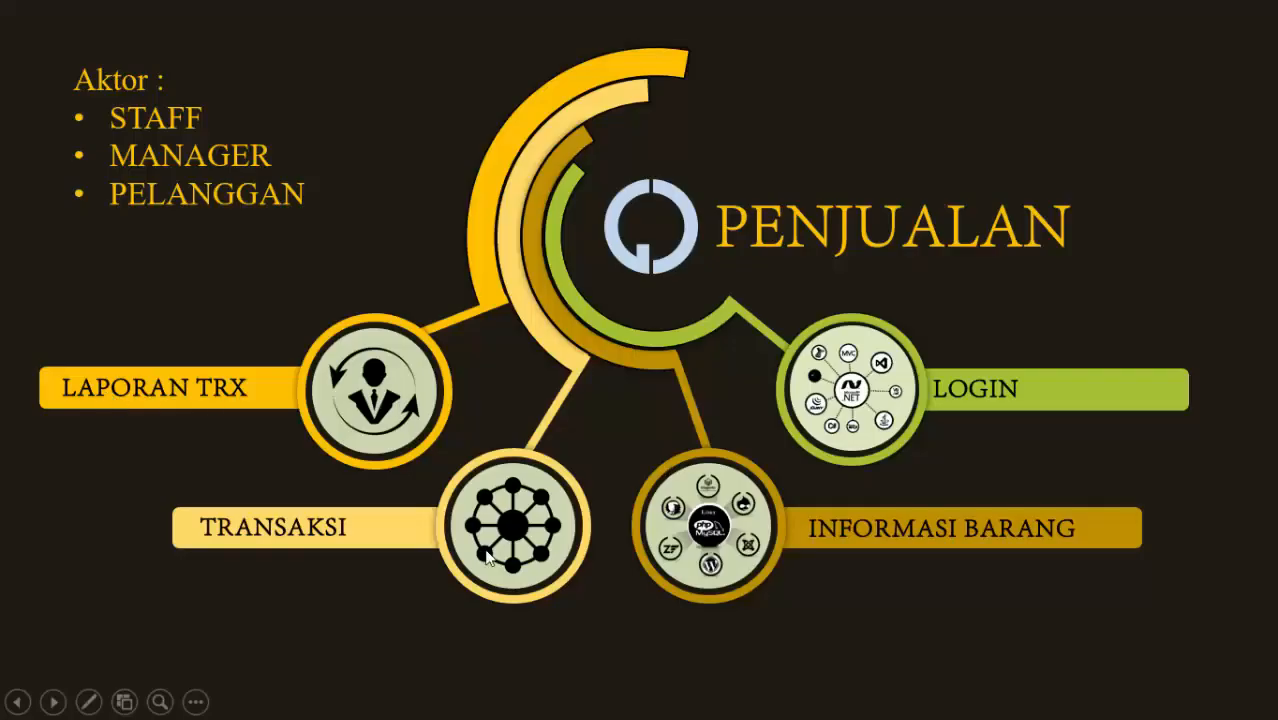
Switch back to Enterprise Architect and add a use case named "Login" near the top center of the System Penjualan boundary
{"action": "key", "text": "alt+Tab"}
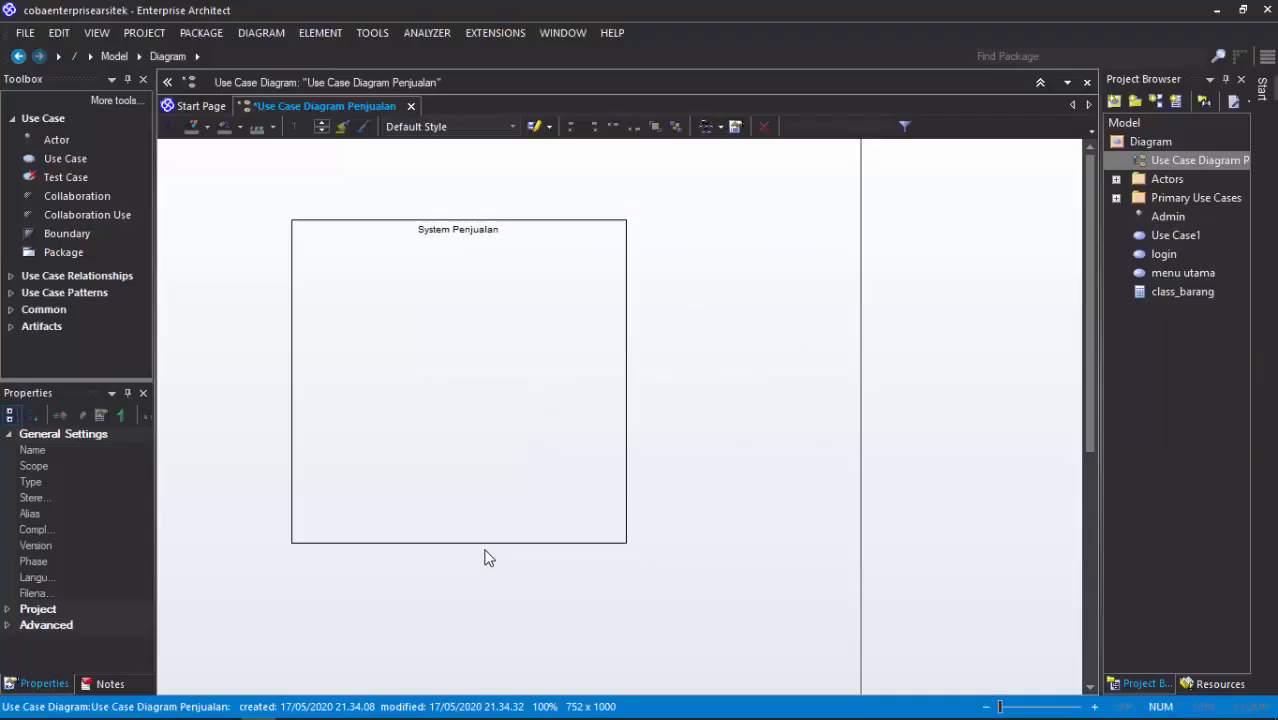
{"action": "left_click", "coordinate": [66, 159]}
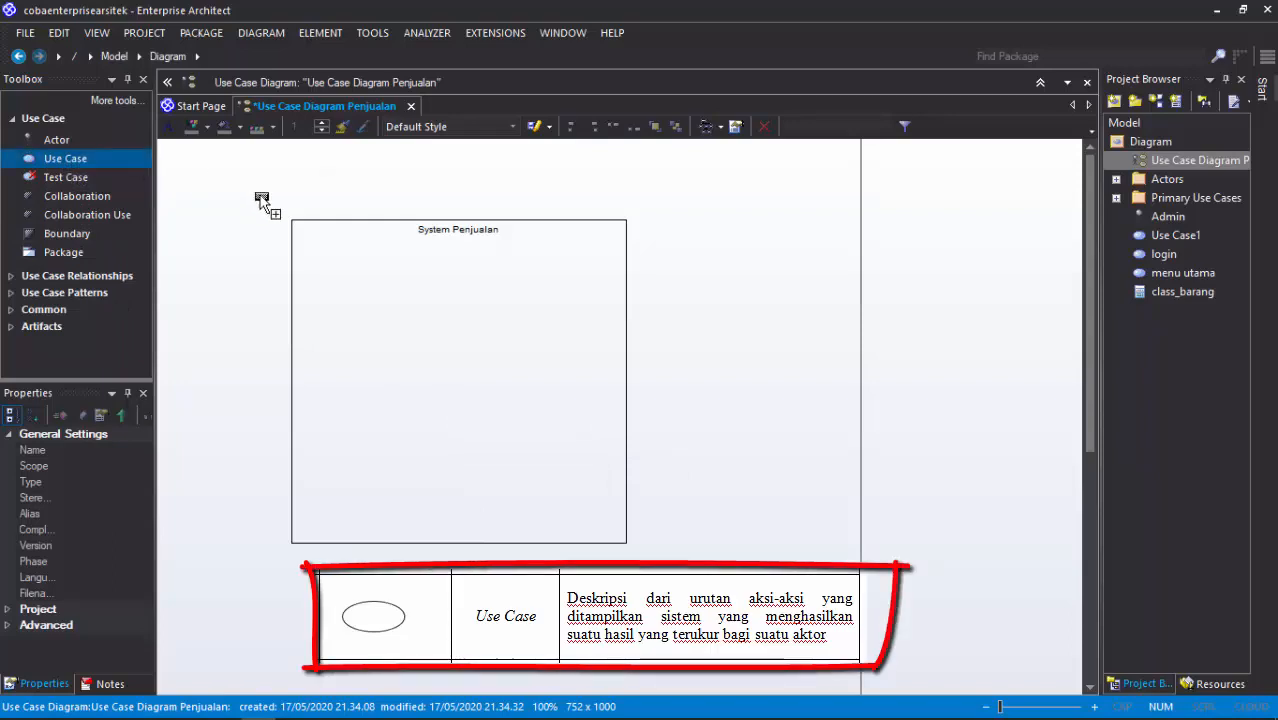
{"action": "left_click", "coordinate": [349, 314]}
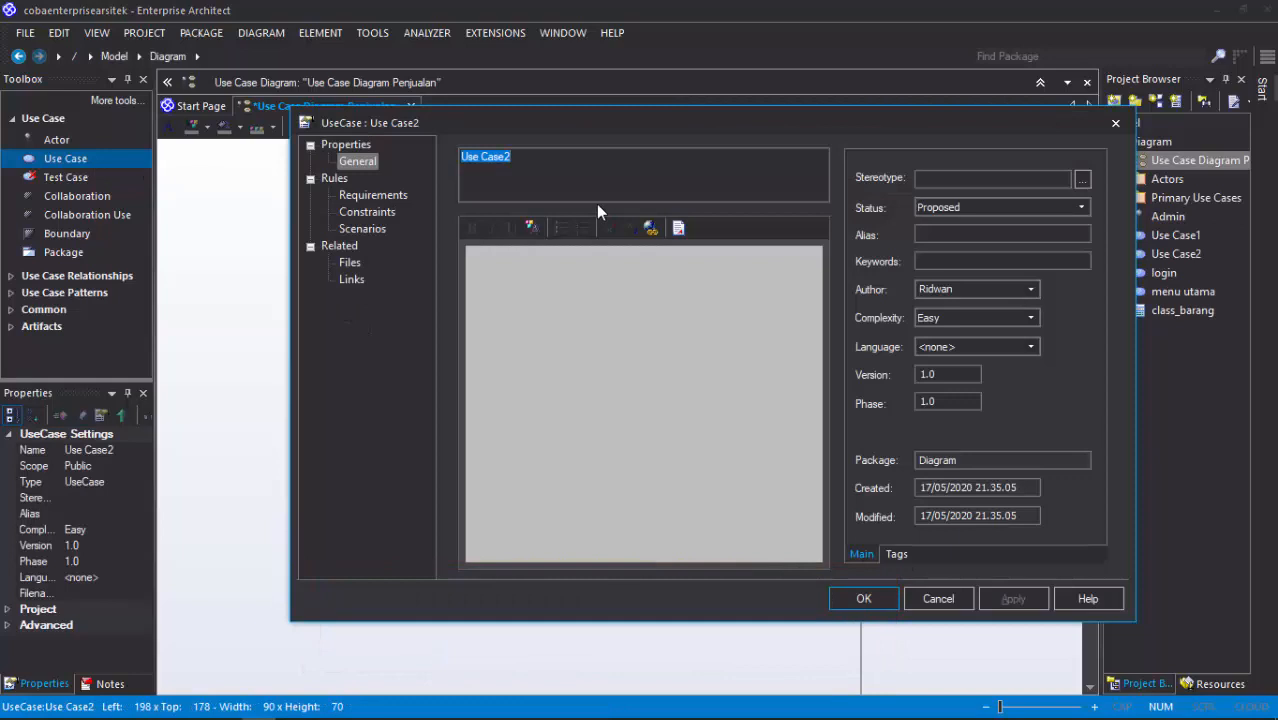
{"action": "type", "text": "Login"}
{"action": "key", "text": "Return"}
{"action": "left_click_drag", "start_coordinate": [419, 328], "coordinate": [446, 281]}
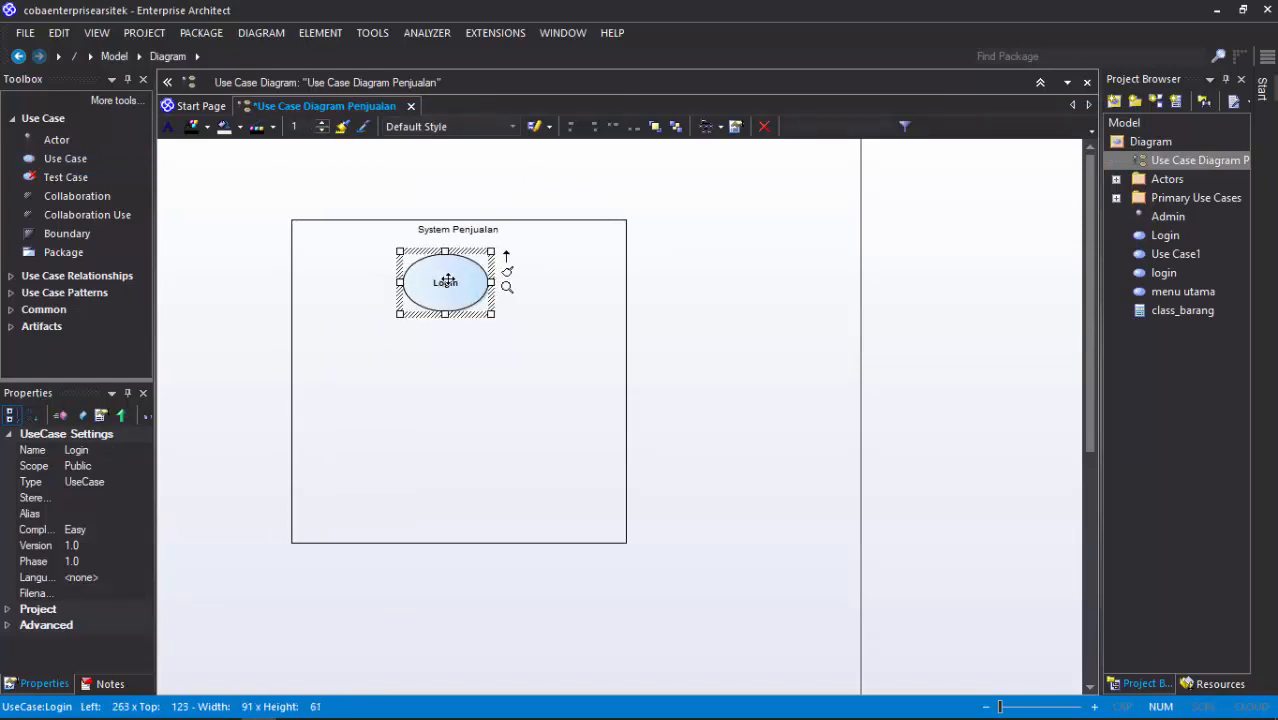
Add a use case named "informasi barang" and place it in the lower right part of the boundary
{"action": "left_click", "coordinate": [62, 158]}
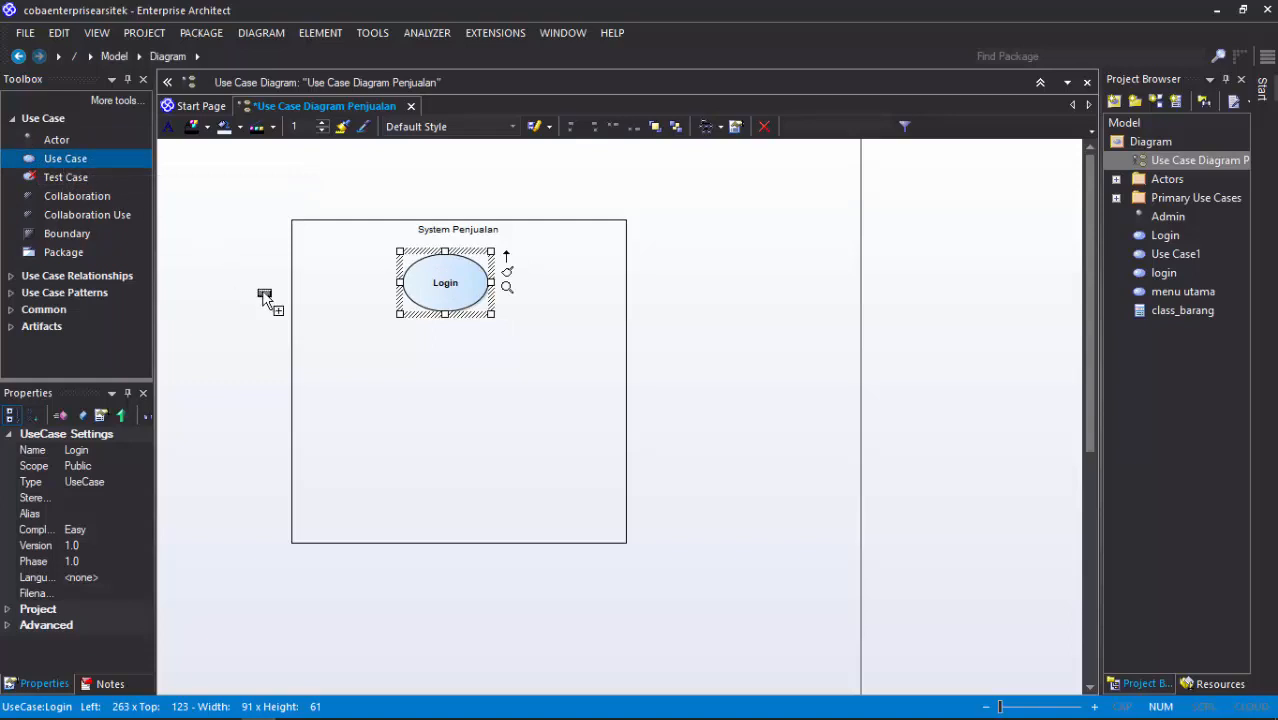
{"action": "left_click", "coordinate": [395, 366]}
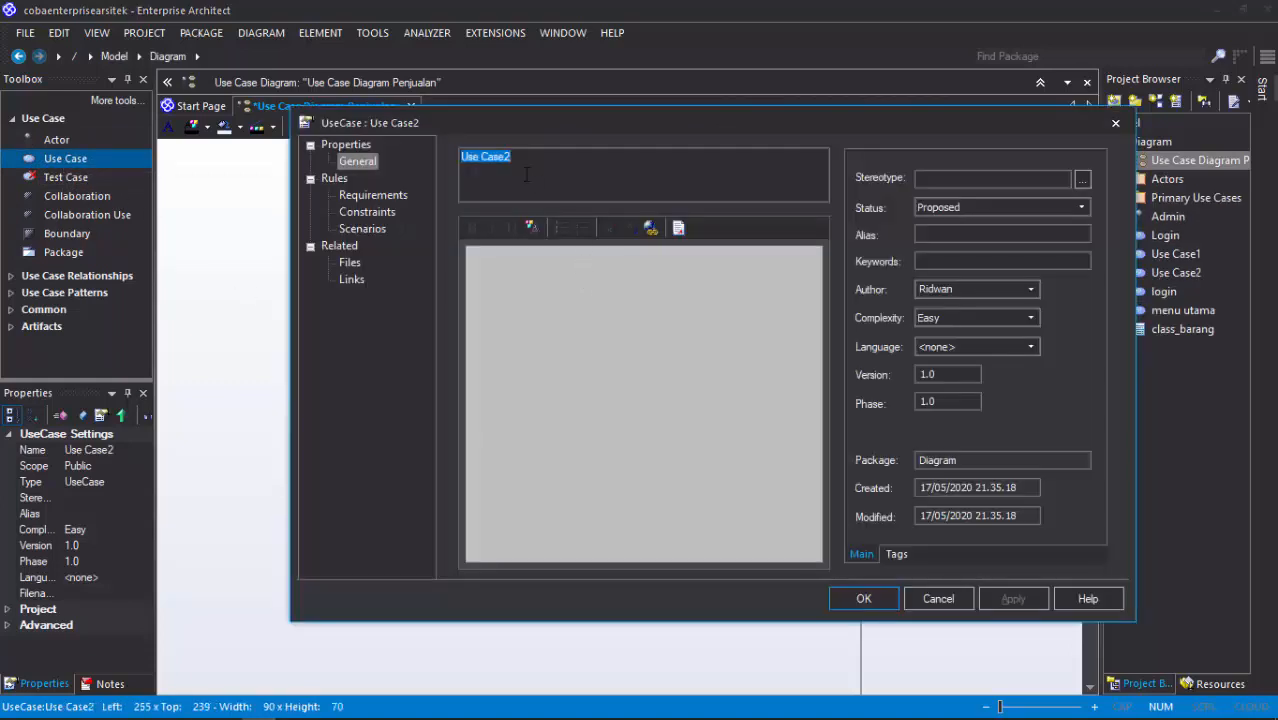
{"action": "type", "text": "informasi barang"}
{"action": "key", "text": "Return"}
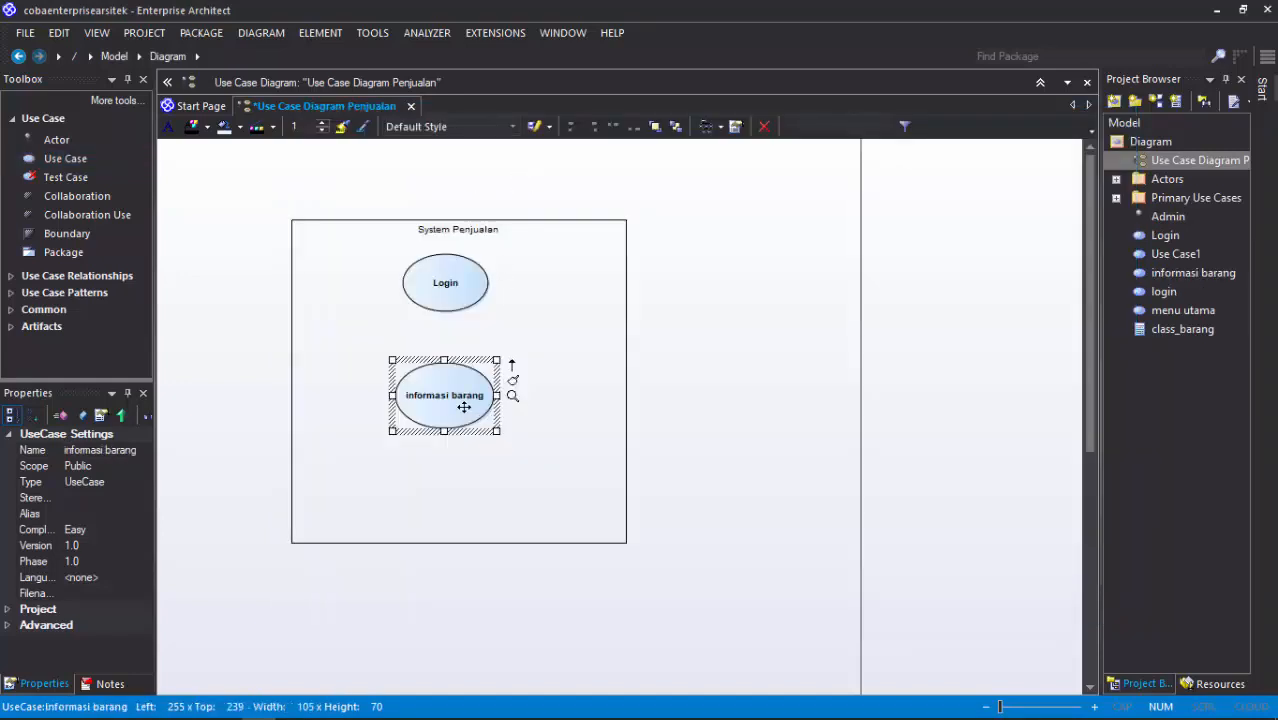
{"action": "left_click_drag", "start_coordinate": [470, 403], "coordinate": [580, 428]}
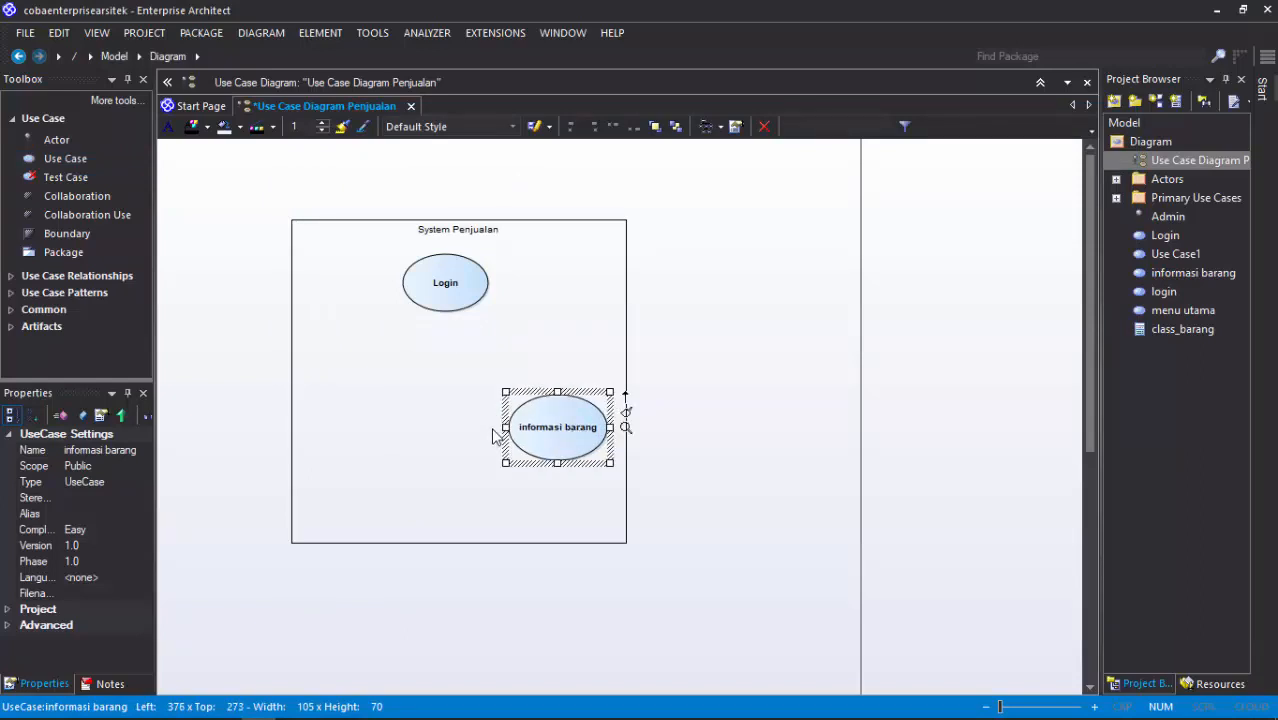
{"action": "left_click", "coordinate": [254, 319]}
Add a use case named "Transaksi" and place it in the lower left part of the boundary
{"action": "left_click", "coordinate": [58, 159]}
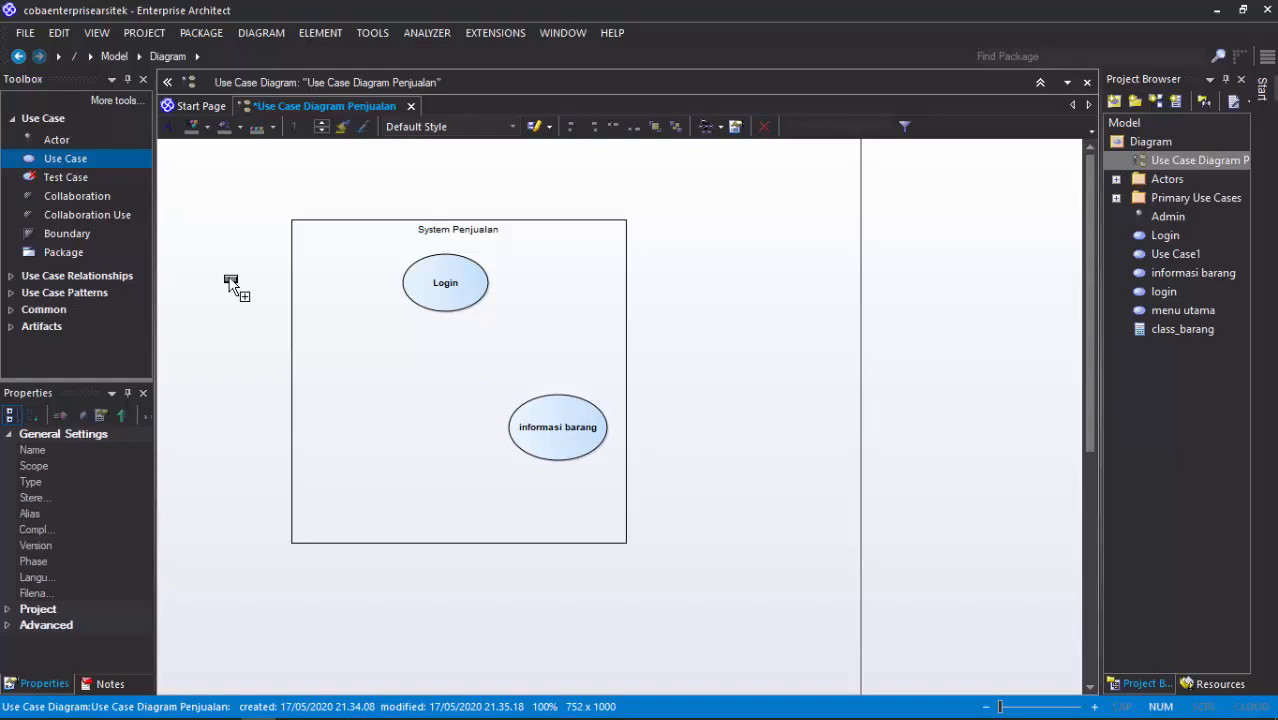
{"action": "left_click", "coordinate": [373, 410]}
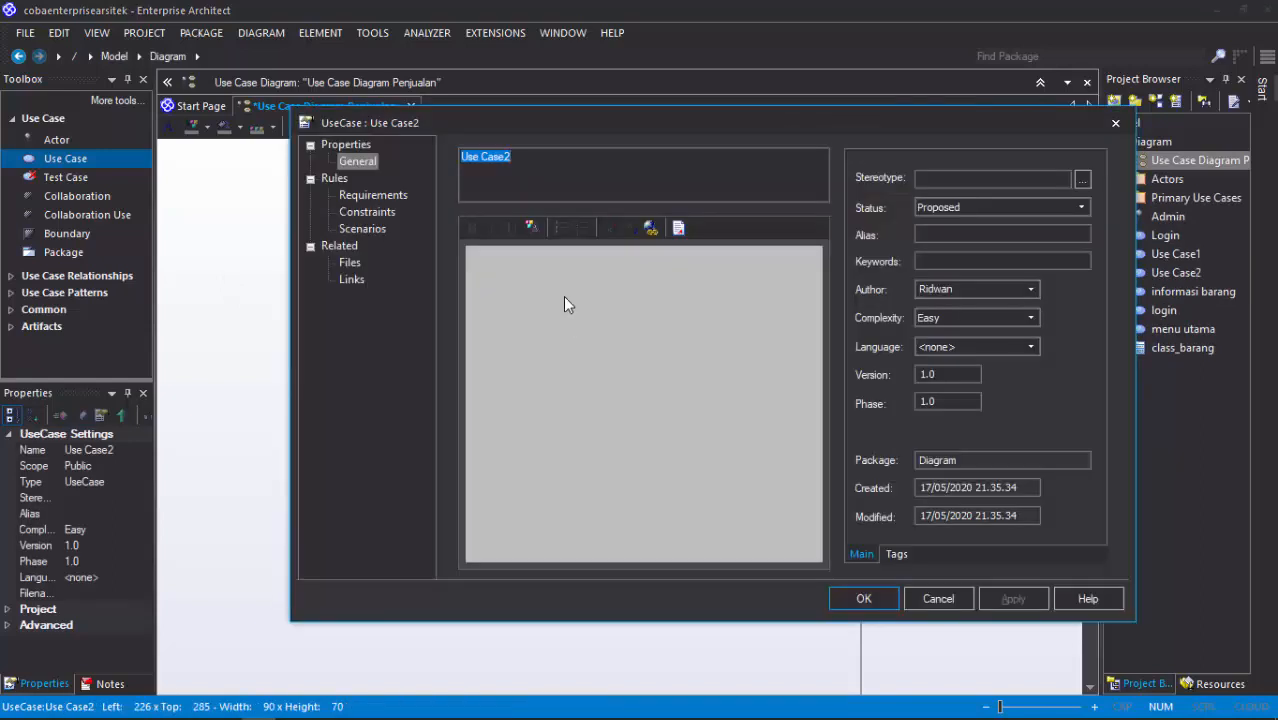
{"action": "type", "text": "Transaksi"}
{"action": "key", "text": "Return"}
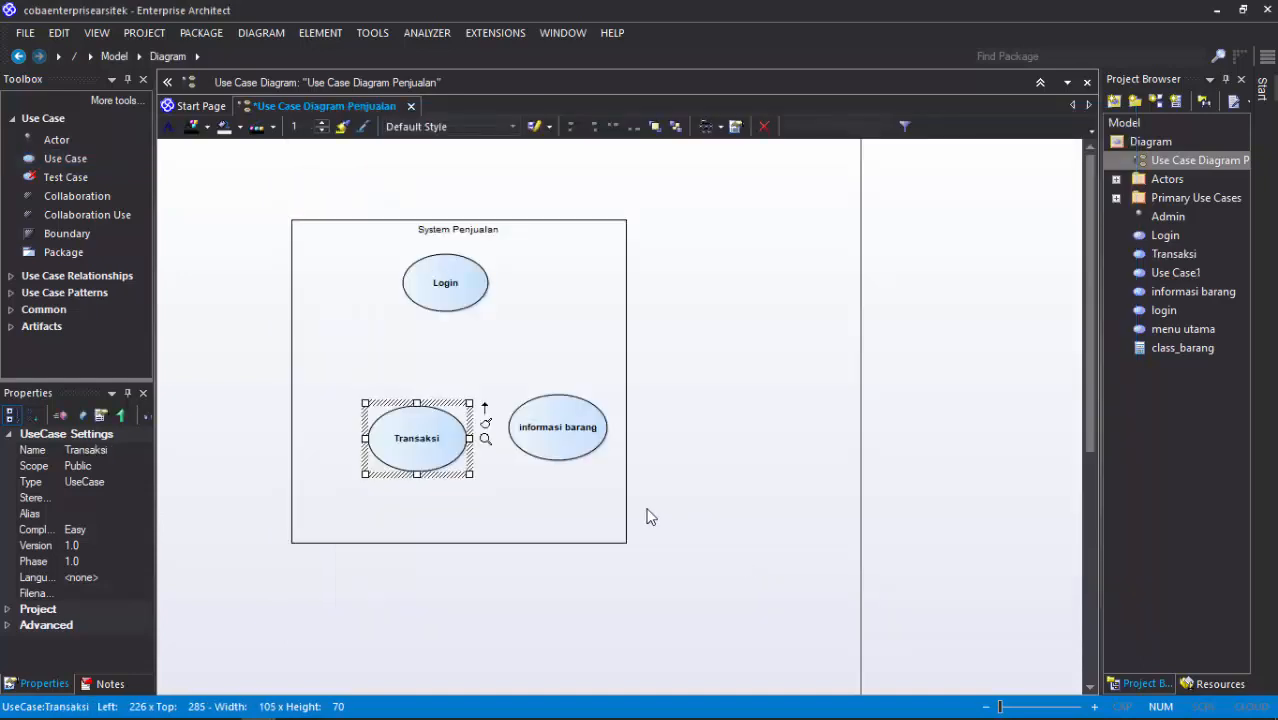
{"action": "left_click_drag", "start_coordinate": [437, 443], "coordinate": [404, 435]}
{"action": "left_click", "coordinate": [498, 465]}
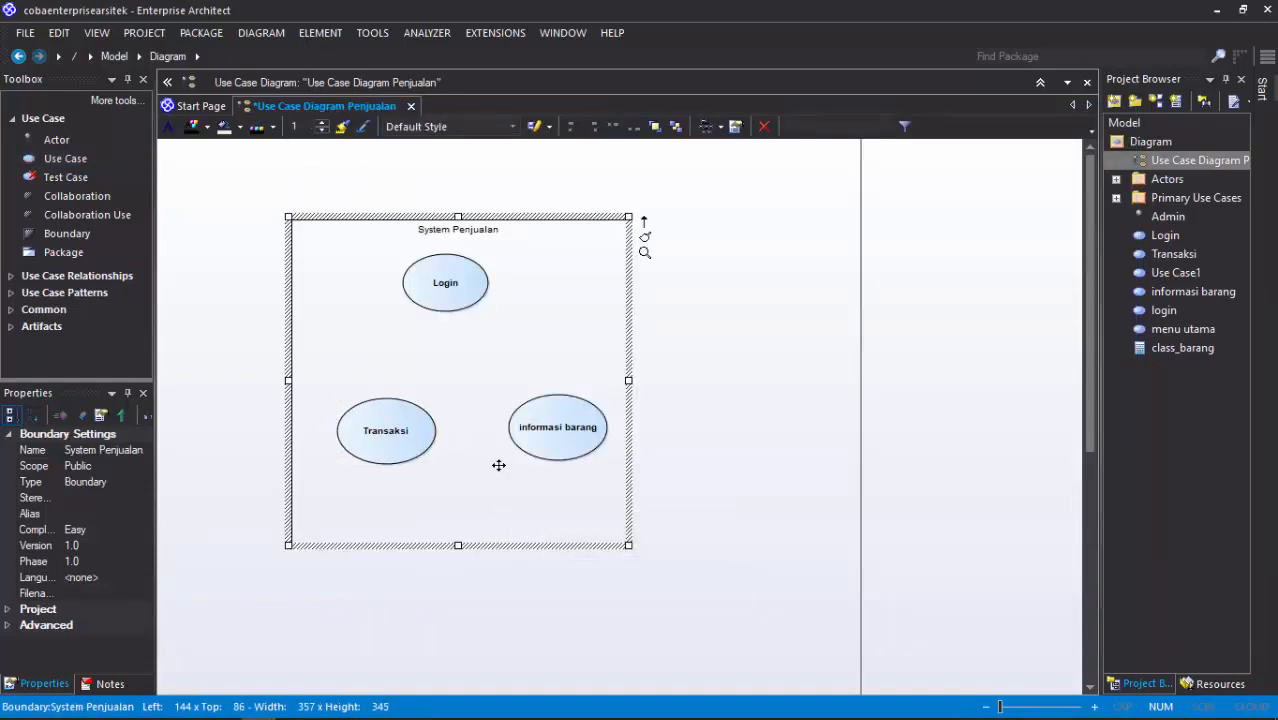
Add a use case named "Laporan Trx" inside the boundary, between Login and Transaksi
{"action": "left_click", "coordinate": [65, 158]}
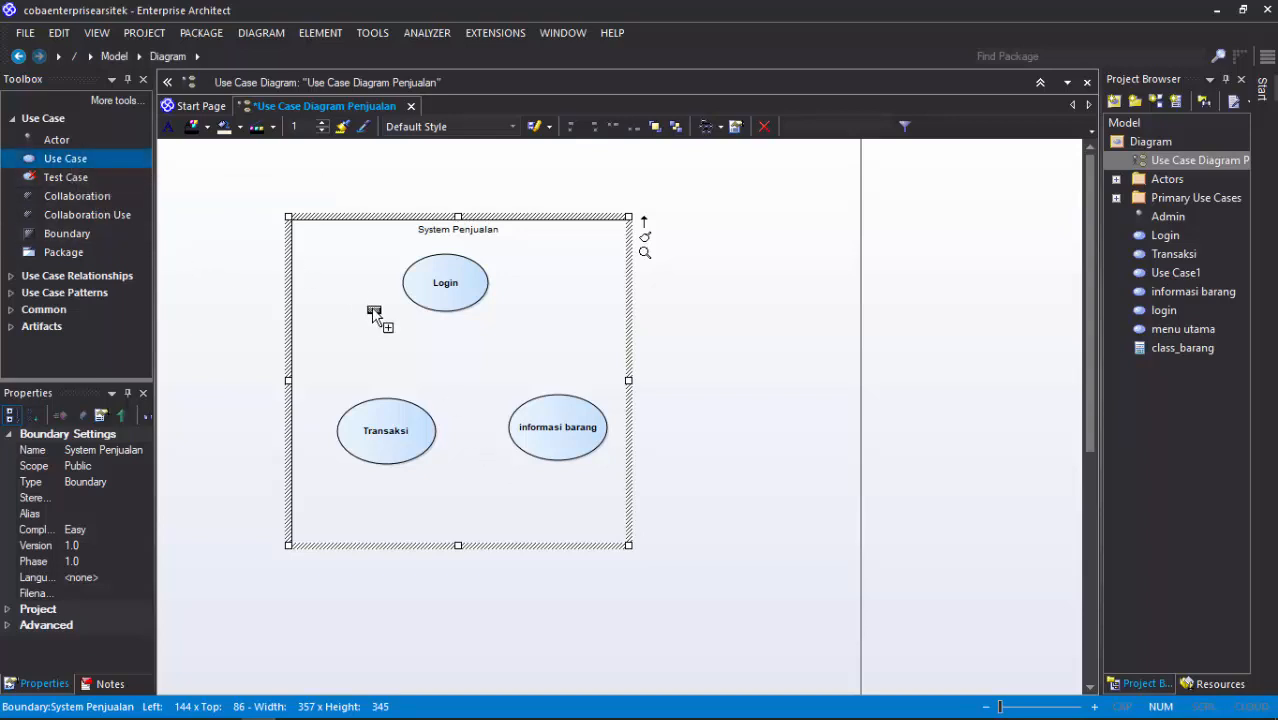
{"action": "left_click", "coordinate": [378, 337]}
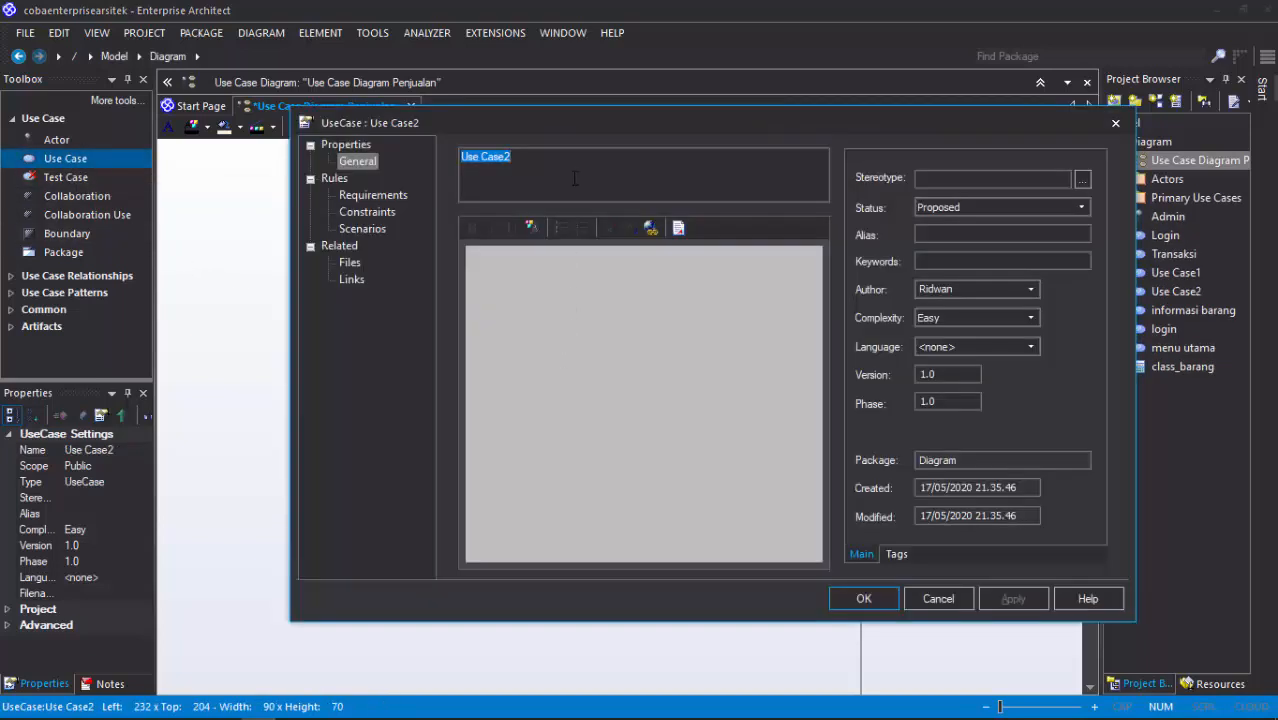
{"action": "type", "text": "Laporan Transaks"}
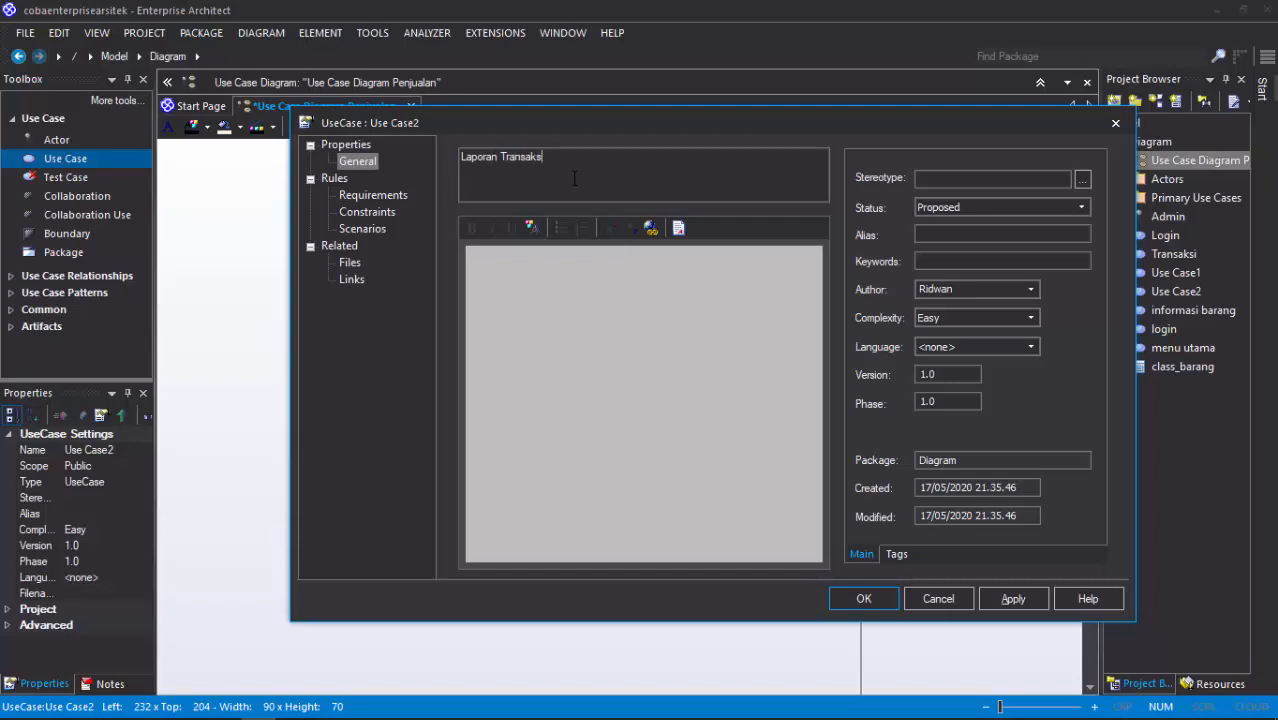
{"action": "key", "text": "BackSpace"}
{"action": "key", "text": "BackSpace"}
{"action": "key", "text": "BackSpace"}
{"action": "key", "text": "BackSpace"}
{"action": "key", "text": "BackSpace"}
{"action": "key", "text": "BackSpace"}
{"action": "key", "text": "BackSpace"}
{"action": "key", "text": "Return"}
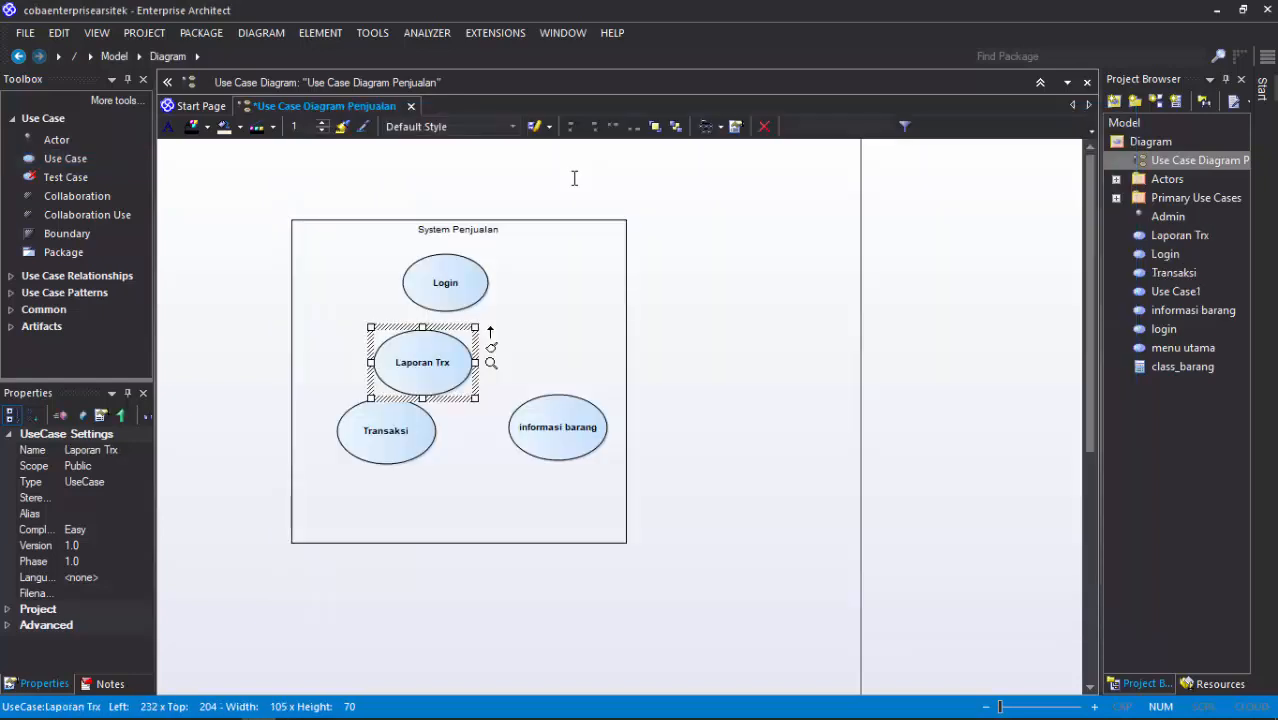
Rearrange the use cases inside the boundary: Laporan Trx below and left of Login, Transaksi and informasi barang slightly lower
{"action": "left_click_drag", "start_coordinate": [410, 363], "coordinate": [366, 348]}
{"action": "left_click", "coordinate": [372, 430]}
{"action": "left_click_drag", "start_coordinate": [372, 430], "coordinate": [363, 451]}
{"action": "left_click_drag", "start_coordinate": [581, 446], "coordinate": [578, 468]}
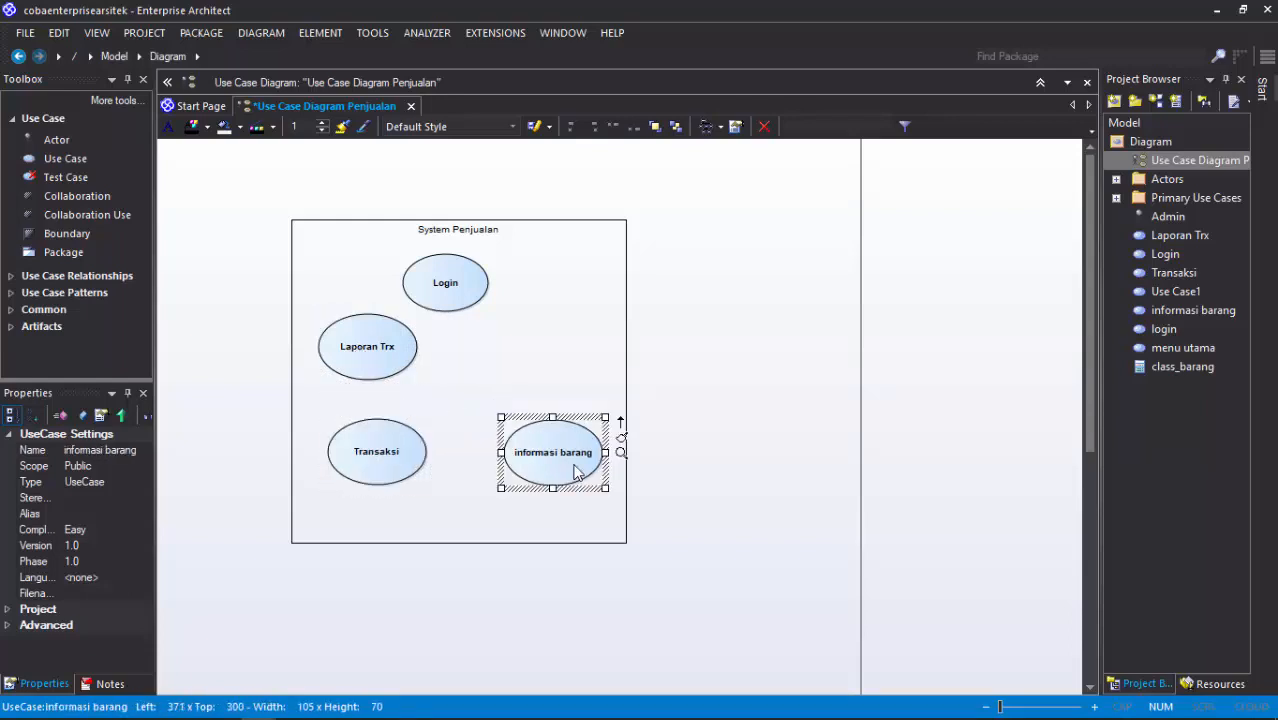
{"action": "left_click", "coordinate": [670, 475]}
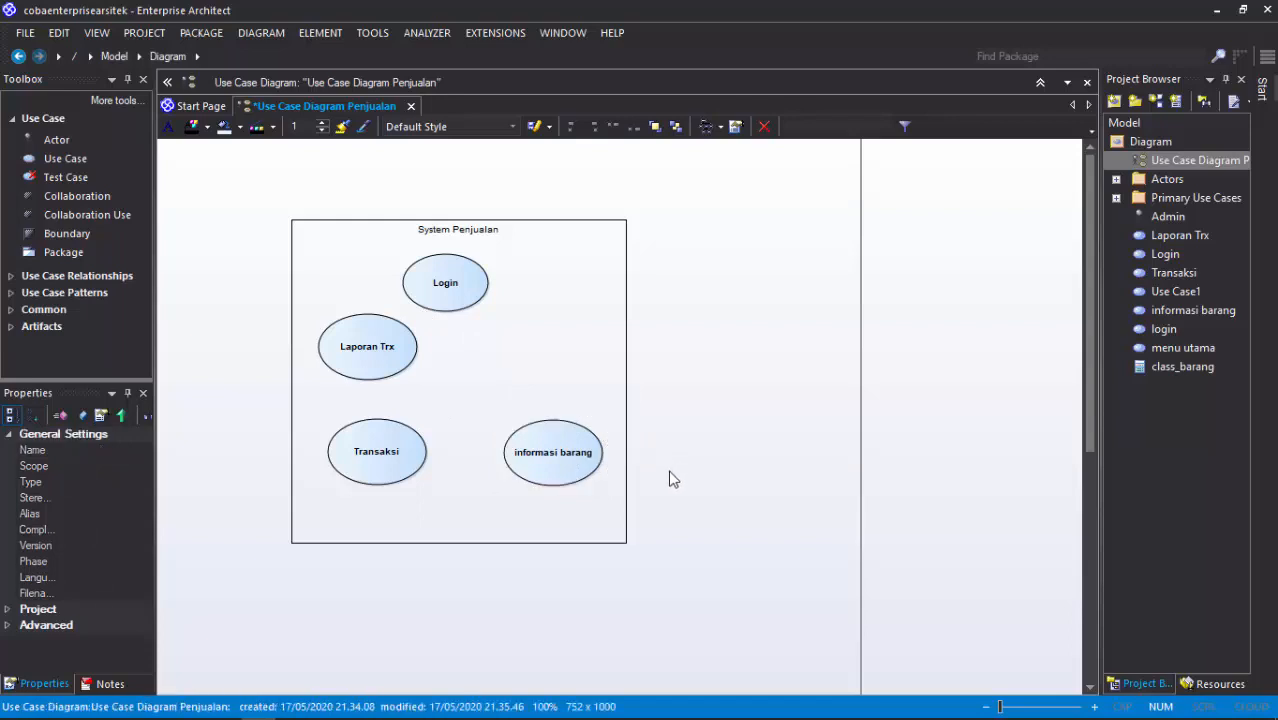
Check the actor list in the presentation, return to Enterprise Architect and add an actor named "Manager" outside the boundary beside Laporan Trx
{"action": "key", "text": "alt+Tab"}
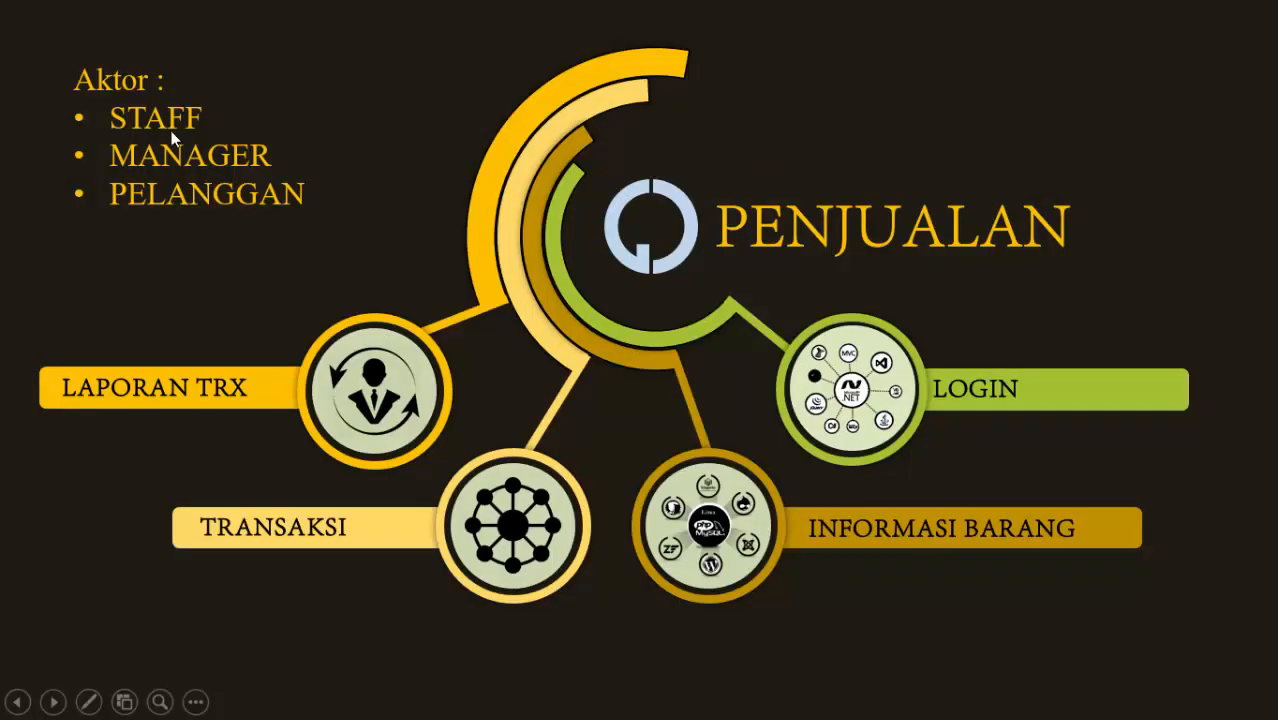
{"action": "key", "text": "alt+Tab"}
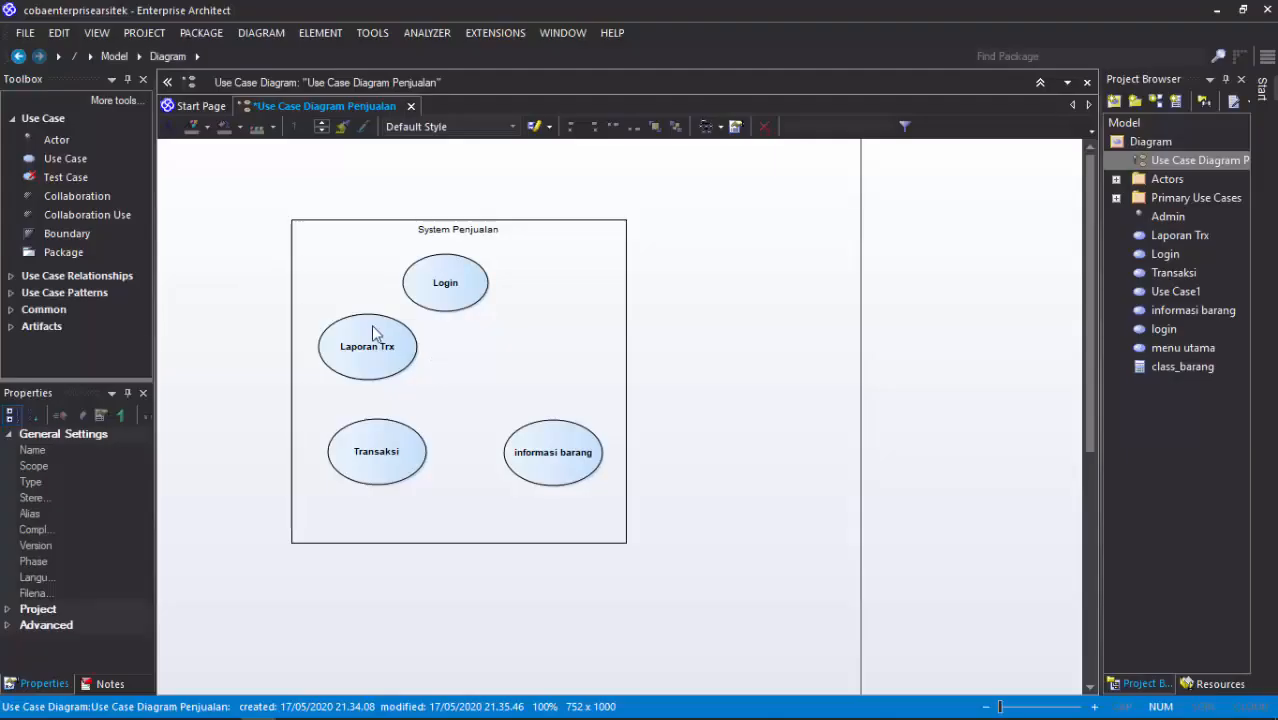
{"action": "left_click", "coordinate": [49, 144]}
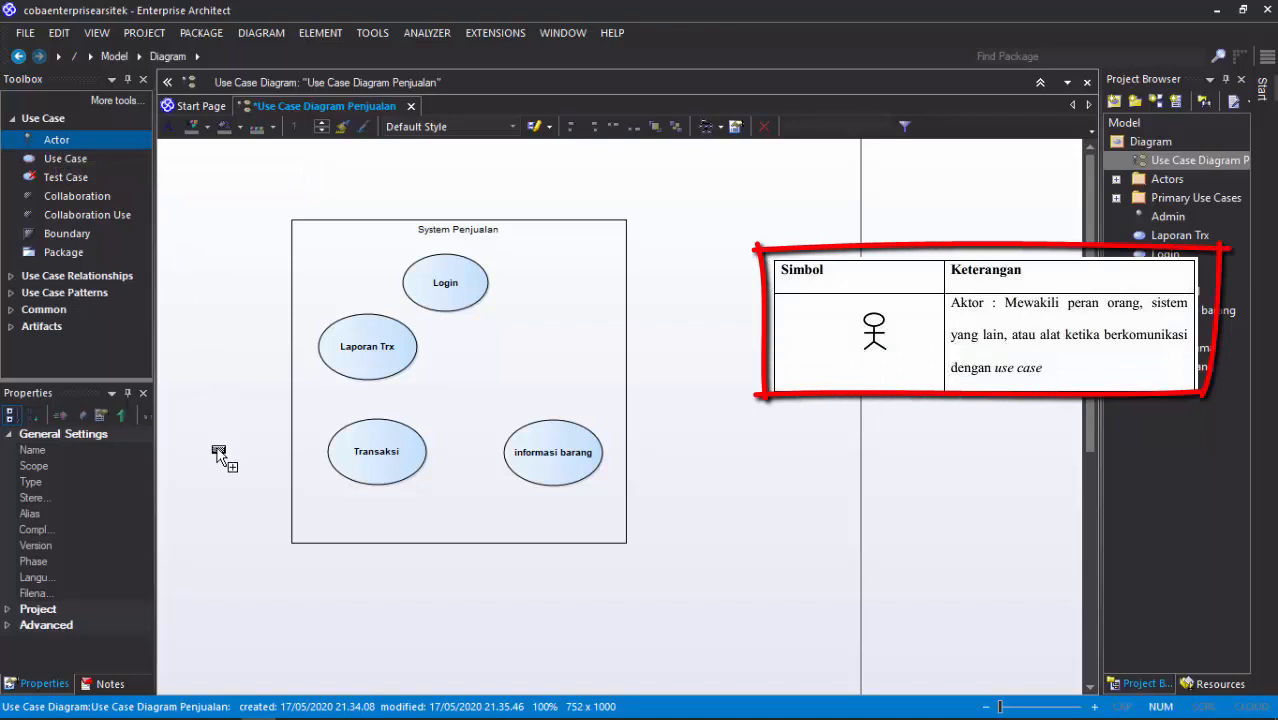
{"action": "left_click", "coordinate": [212, 322]}
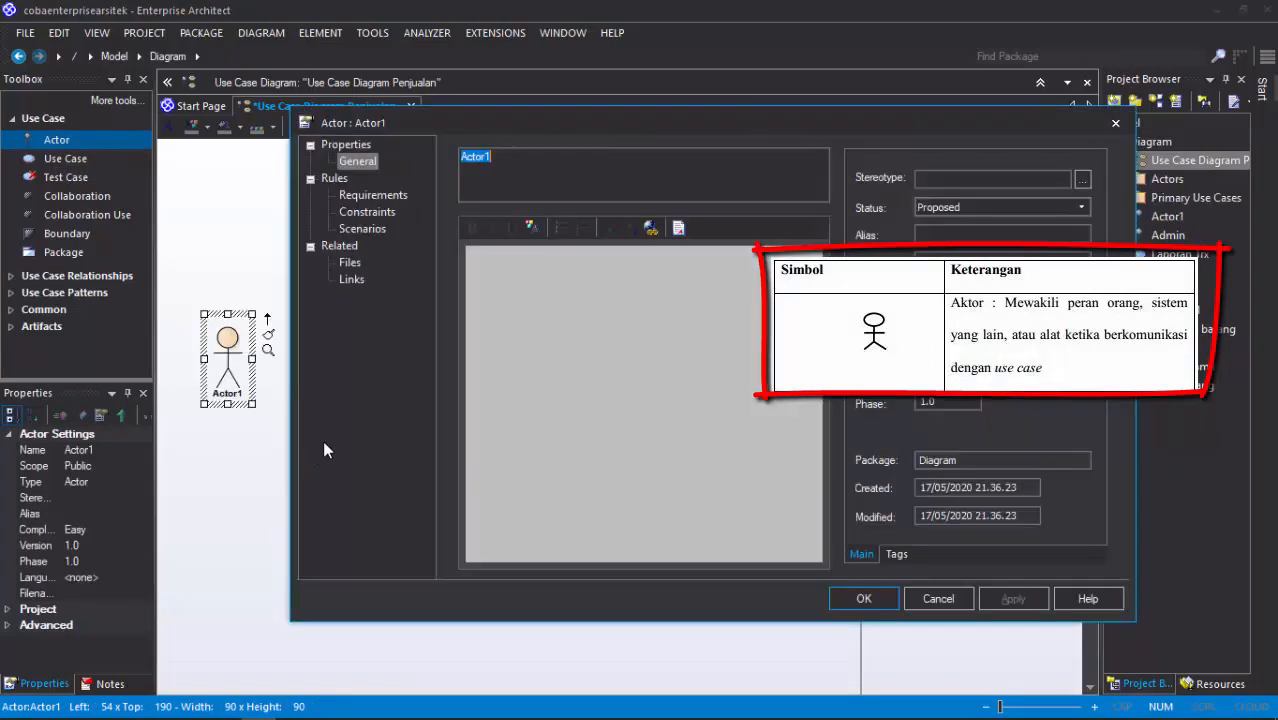
{"action": "type", "text": "Ma"}
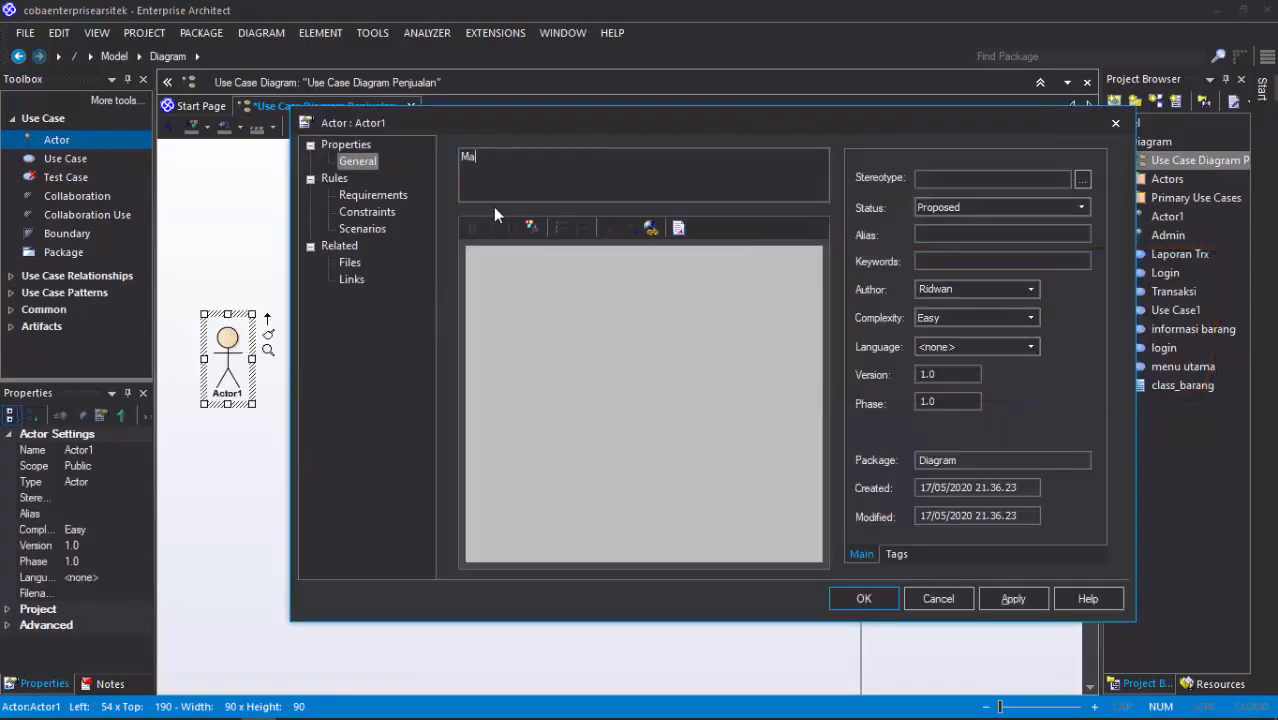
{"action": "type", "text": "nager"}
{"action": "key", "text": "Return"}
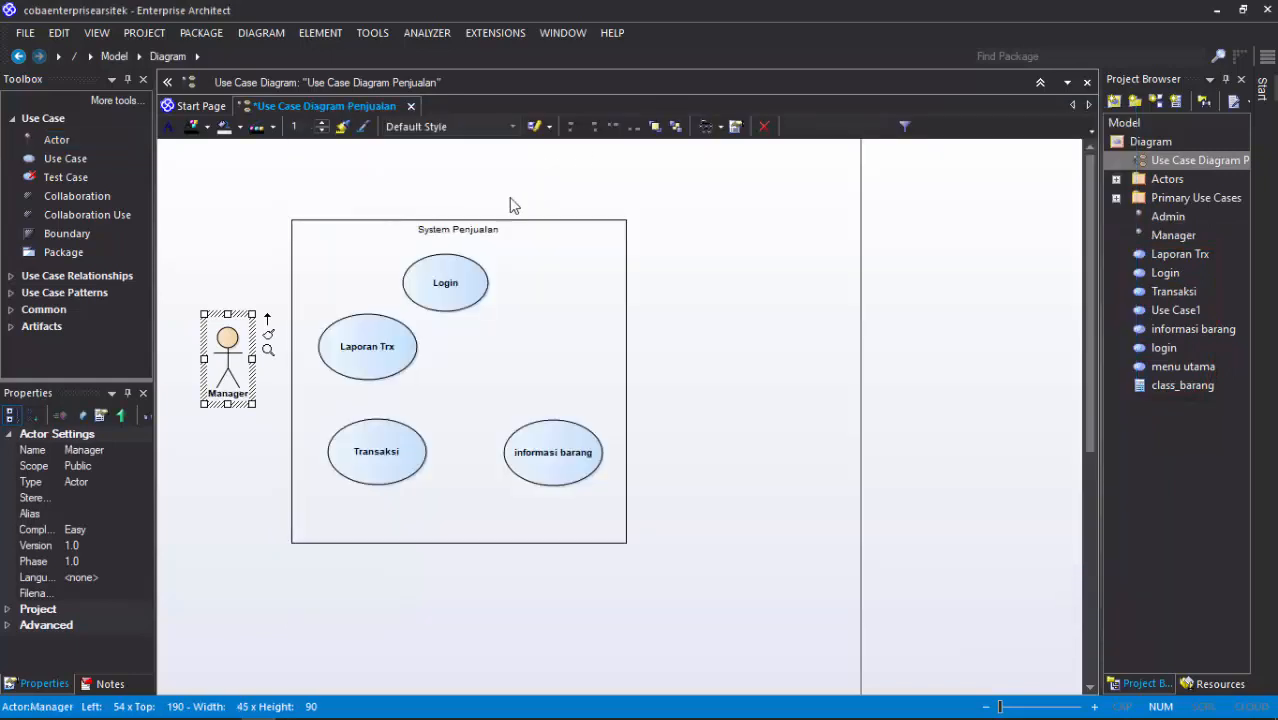
{"action": "left_click_drag", "start_coordinate": [258, 338], "coordinate": [260, 317]}
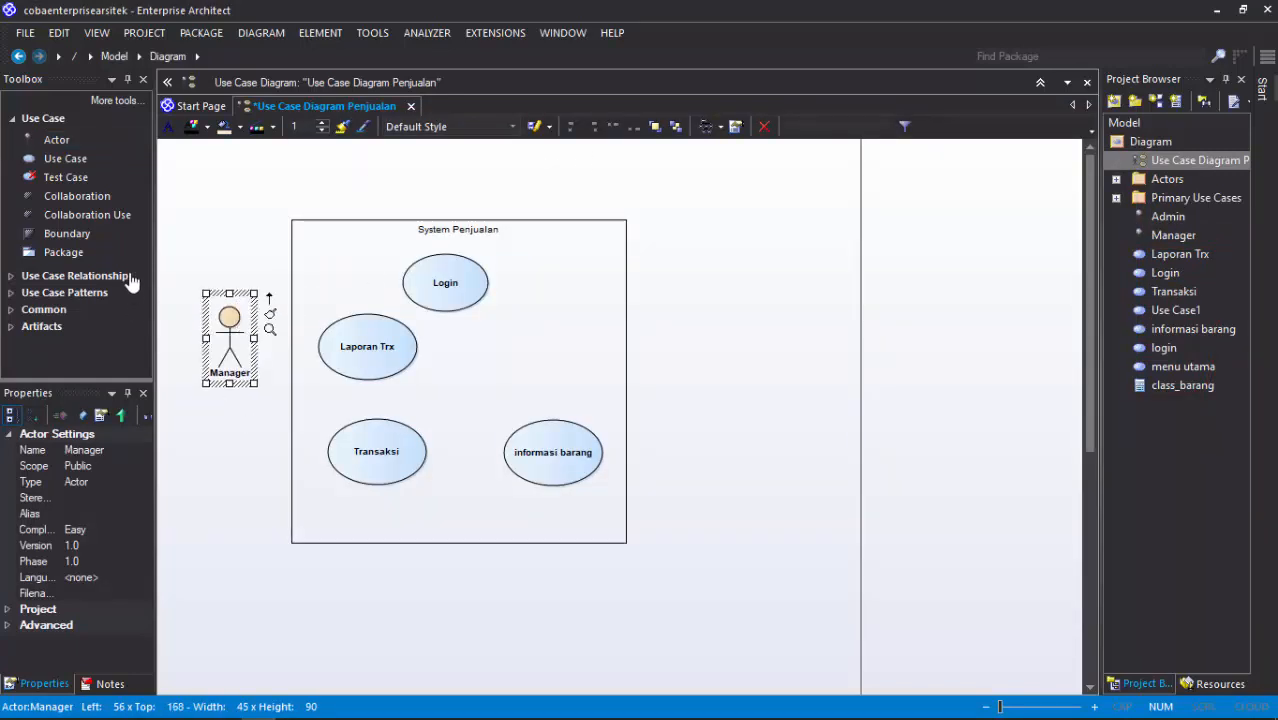
Add an actor named "ADMIN" below Manager, outside the boundary beside Transaksi
{"action": "left_click", "coordinate": [58, 141]}
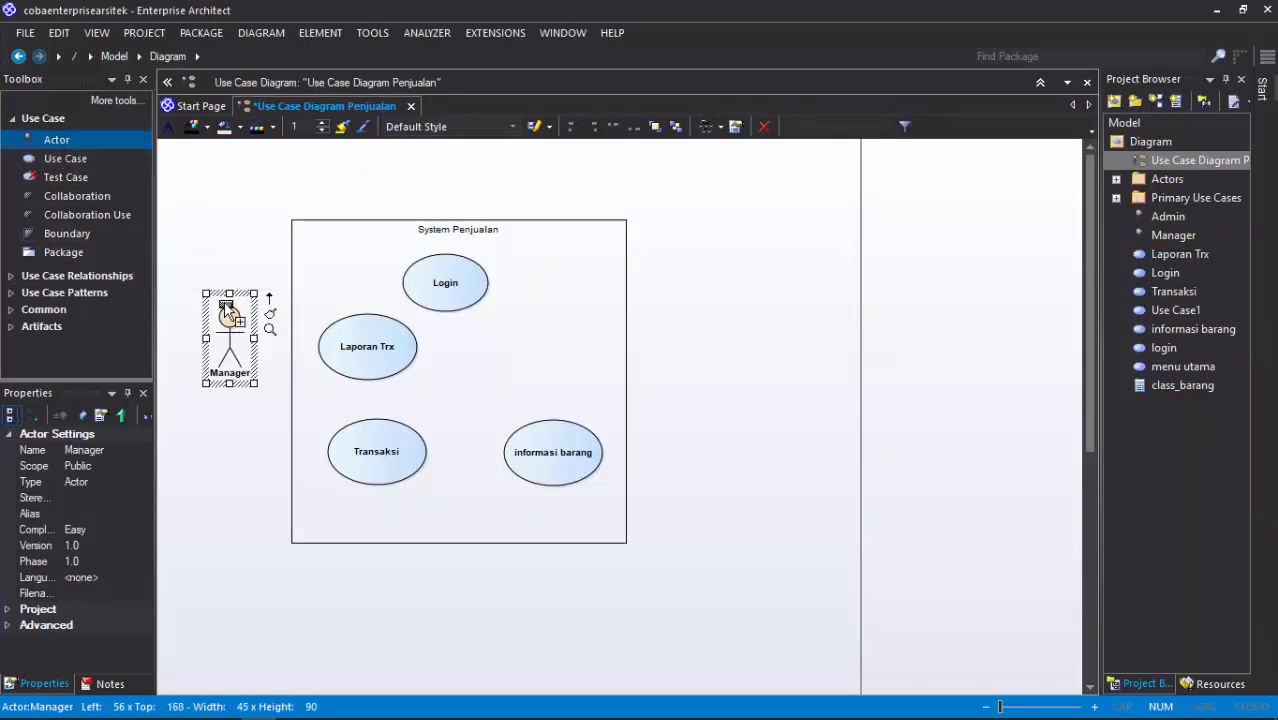
{"action": "left_click", "coordinate": [234, 448]}
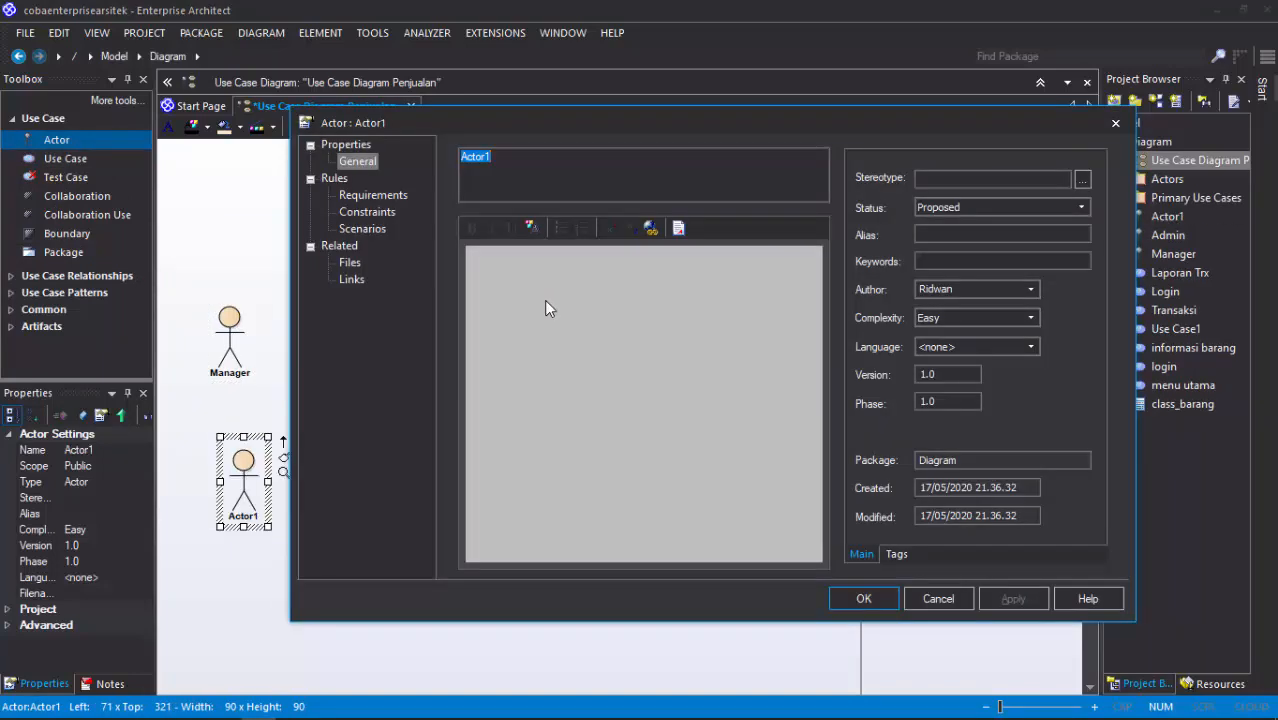
{"action": "type", "text": "ADMIN"}
{"action": "key", "text": "Return"}
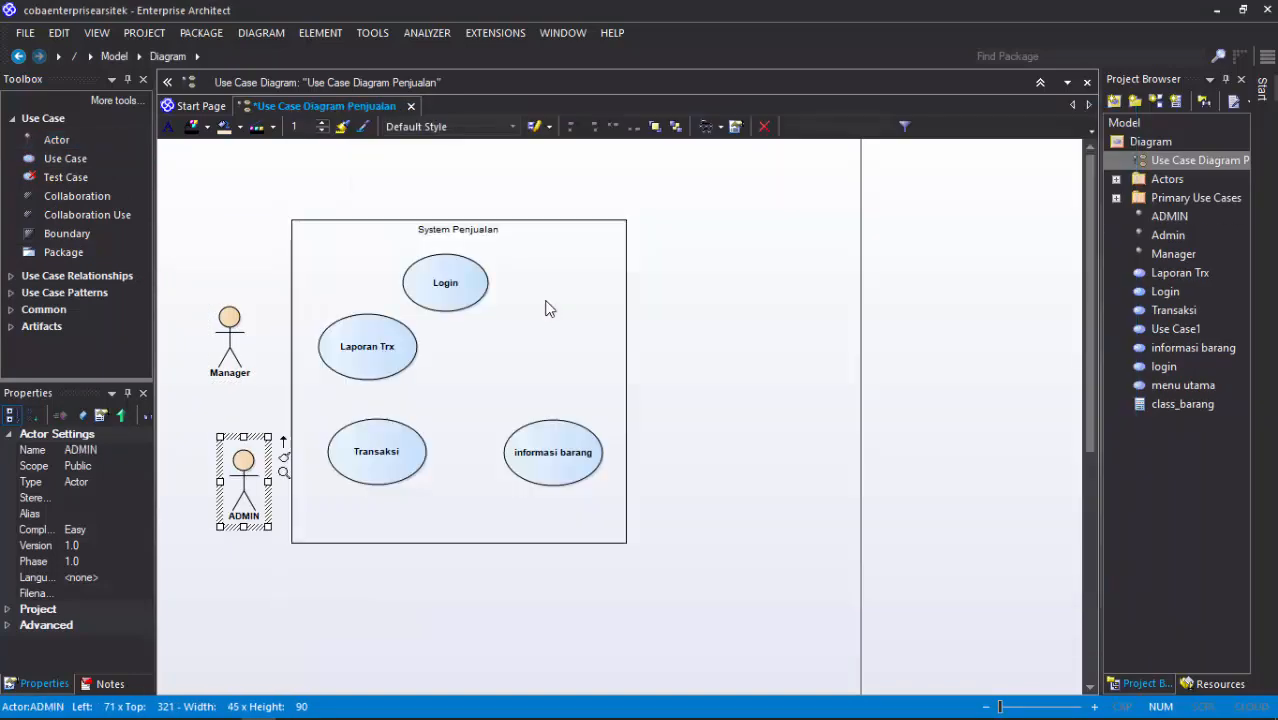
{"action": "left_click_drag", "start_coordinate": [242, 482], "coordinate": [225, 459]}
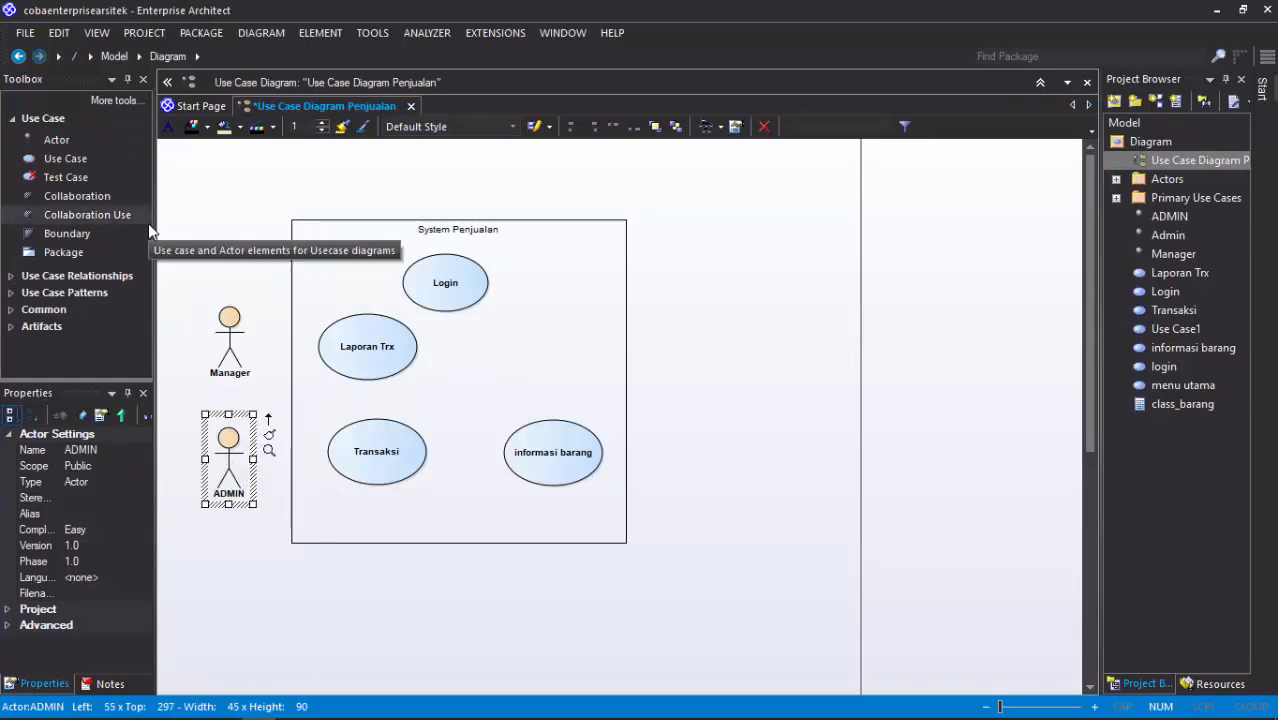
Add an actor named "Pelanggan" outside the boundary on the informasi barang side
{"action": "left_click", "coordinate": [62, 158]}
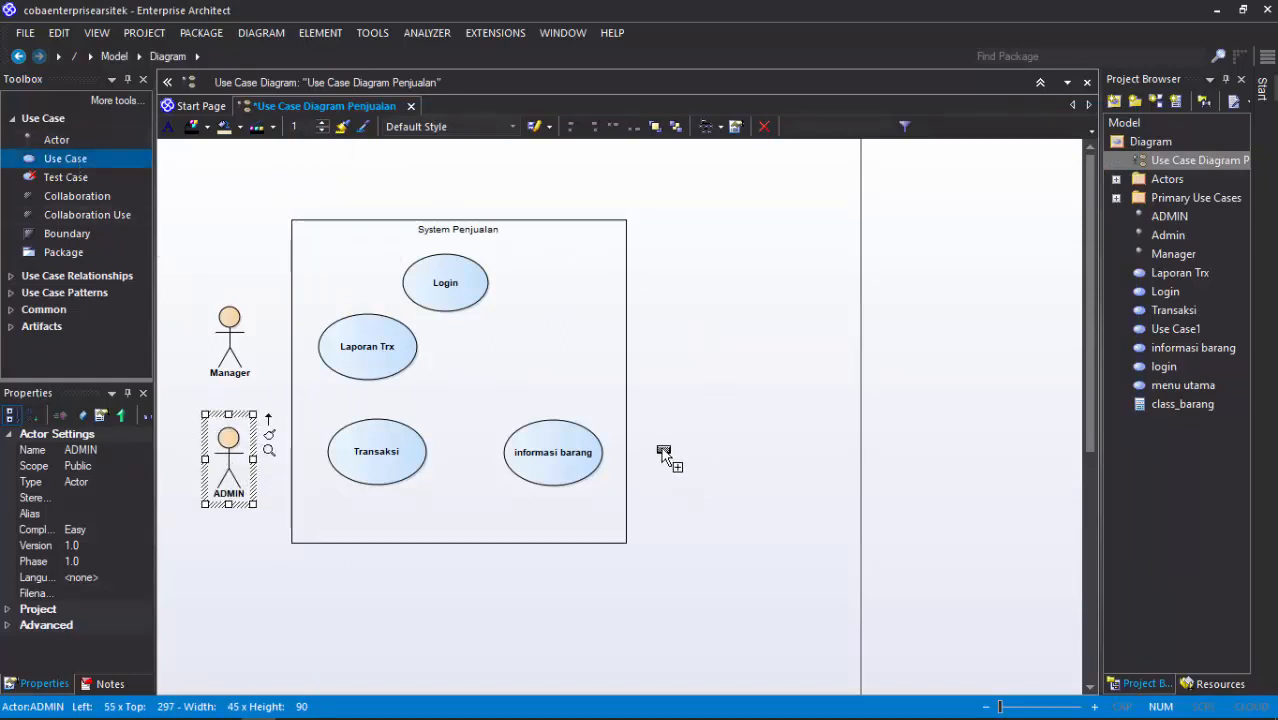
{"action": "left_click", "coordinate": [707, 491]}
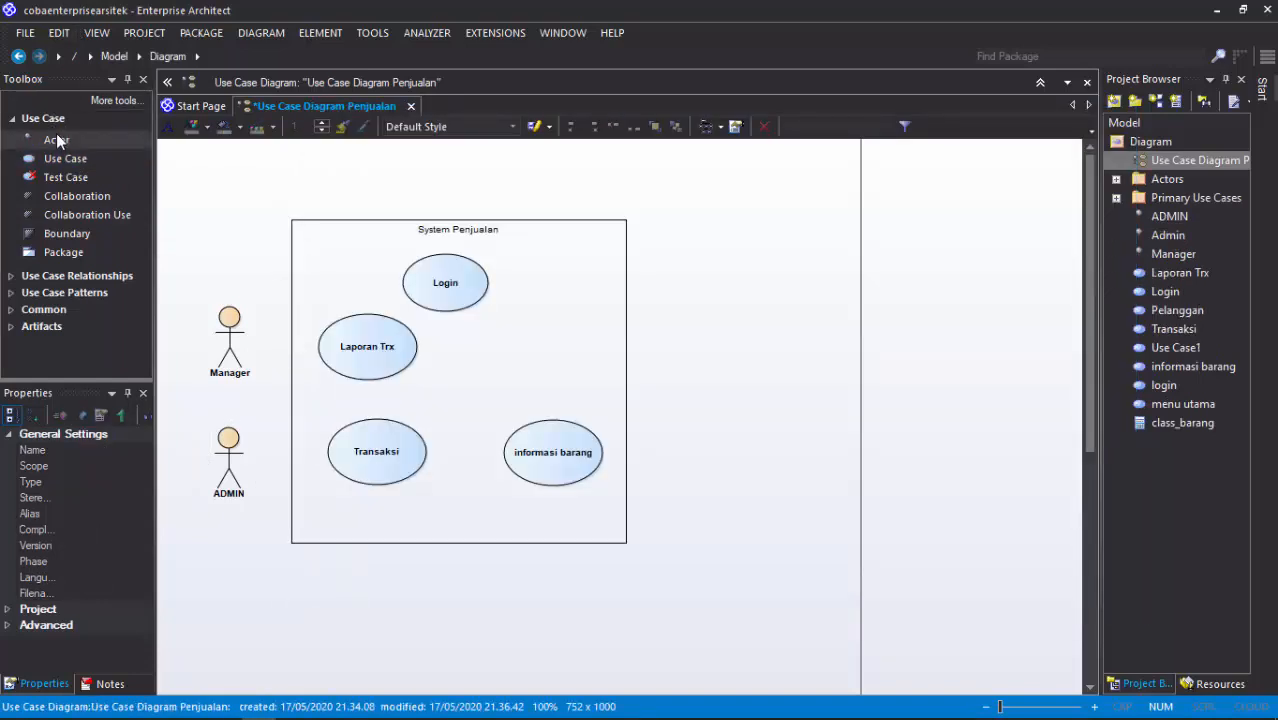
{"action": "left_click", "coordinate": [57, 139]}
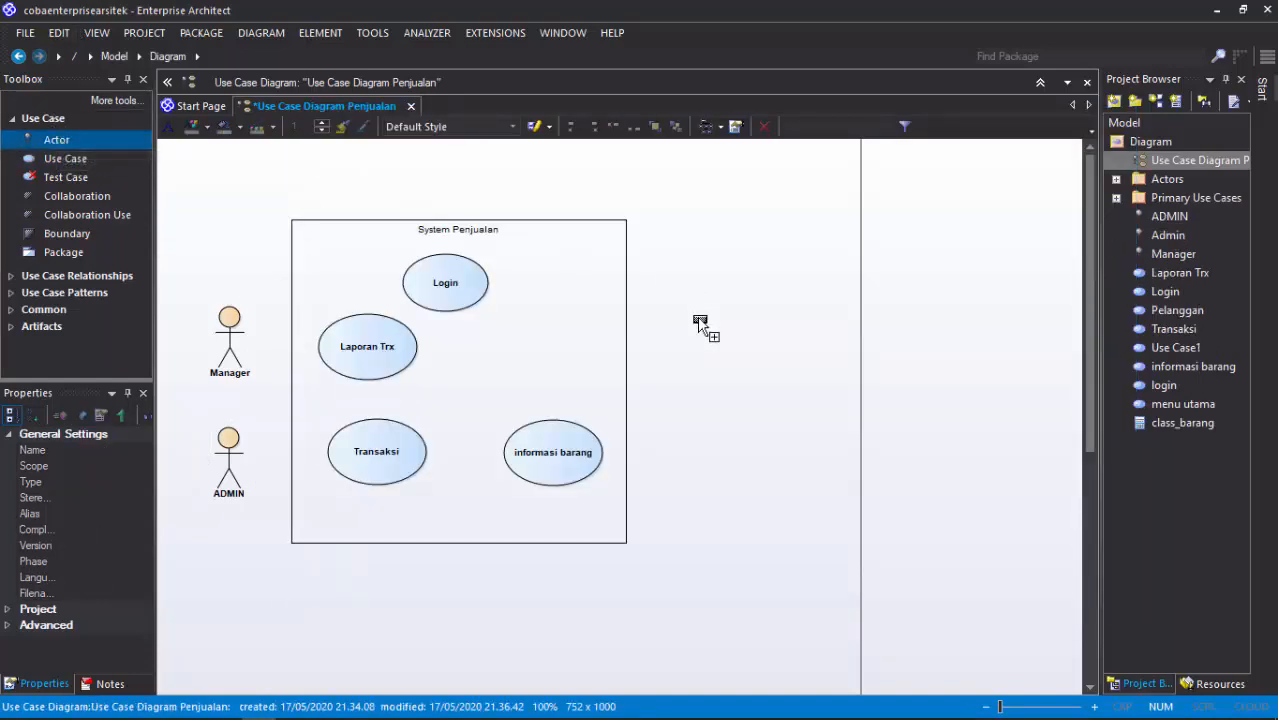
{"action": "left_click", "coordinate": [663, 449]}
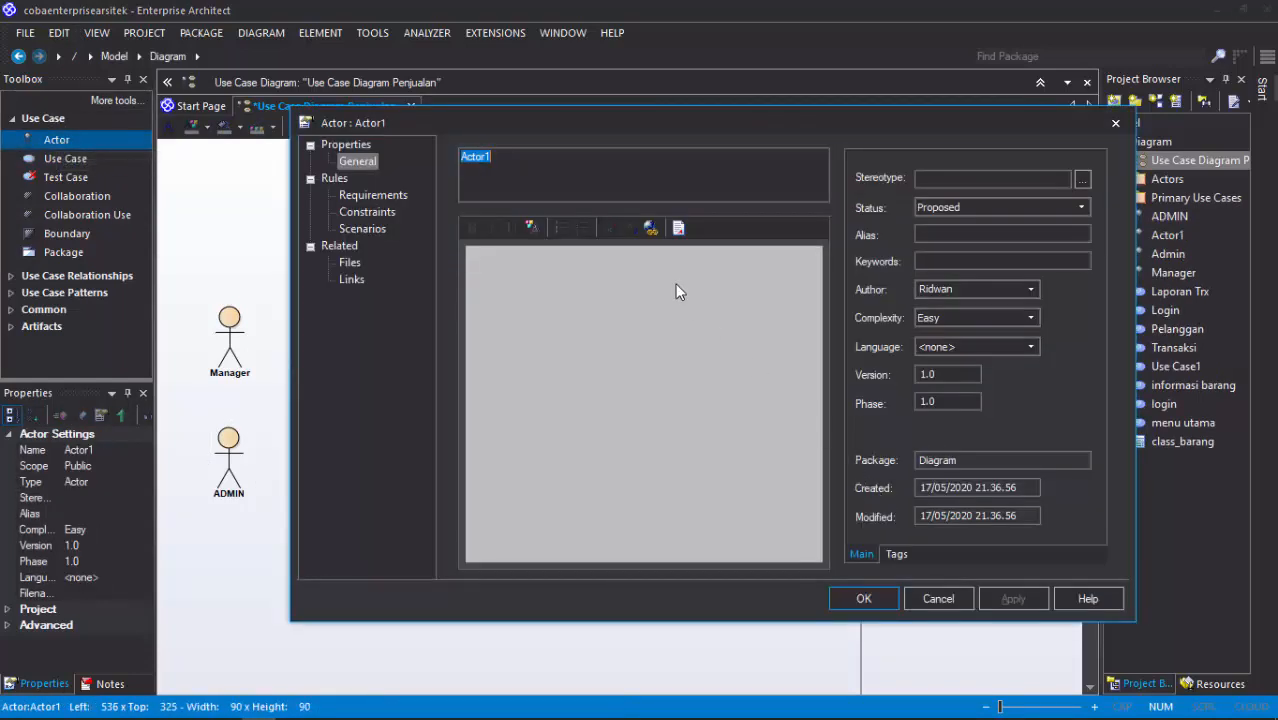
{"action": "type", "text": "Pek"}
{"action": "key", "text": "Return"}
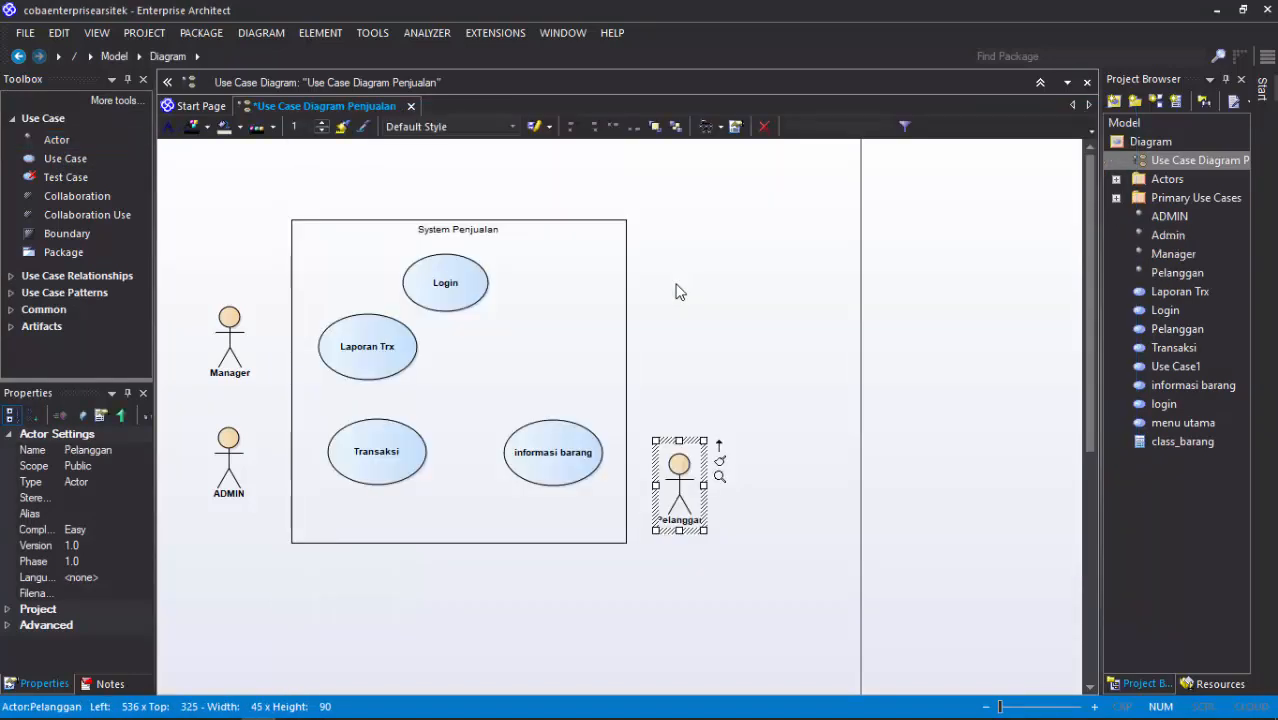
Move the Pelanggan actor up so it stands level with informasi barang, close to the boundary's edge
{"action": "left_click_drag", "start_coordinate": [680, 467], "coordinate": [686, 438]}
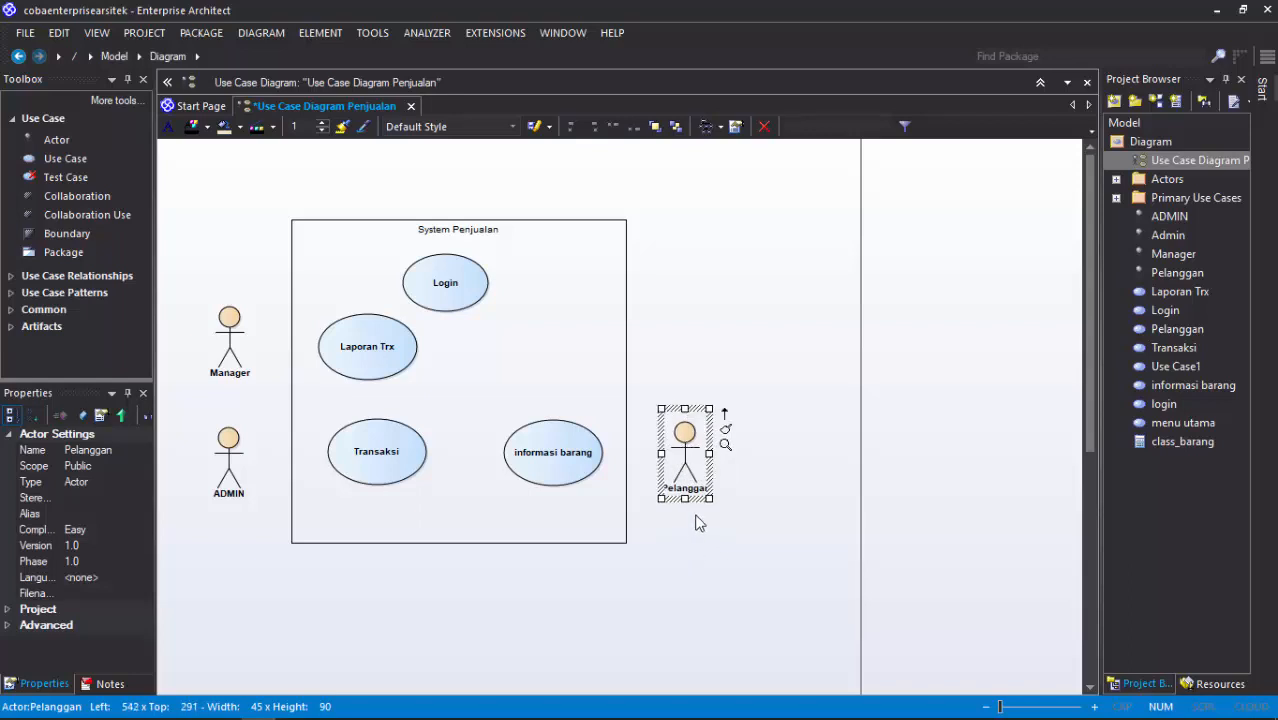
{"action": "left_click", "coordinate": [625, 366]}
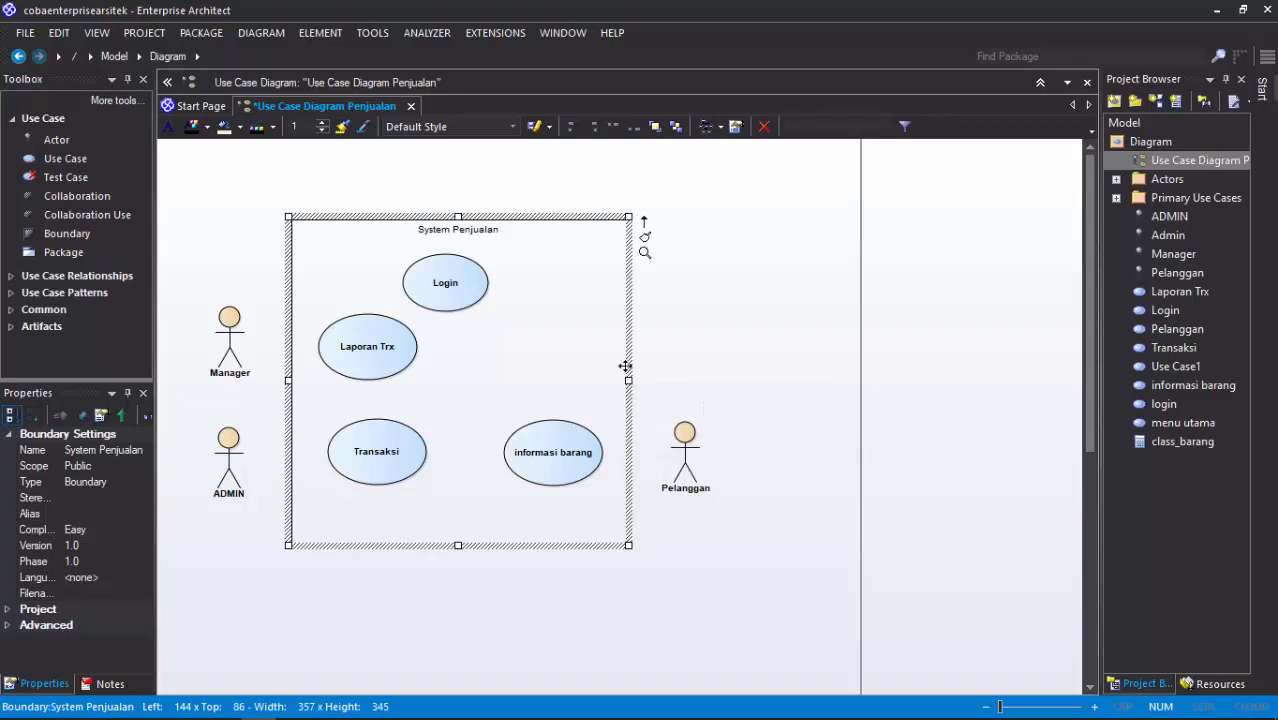
{"action": "left_click", "coordinate": [686, 347]}
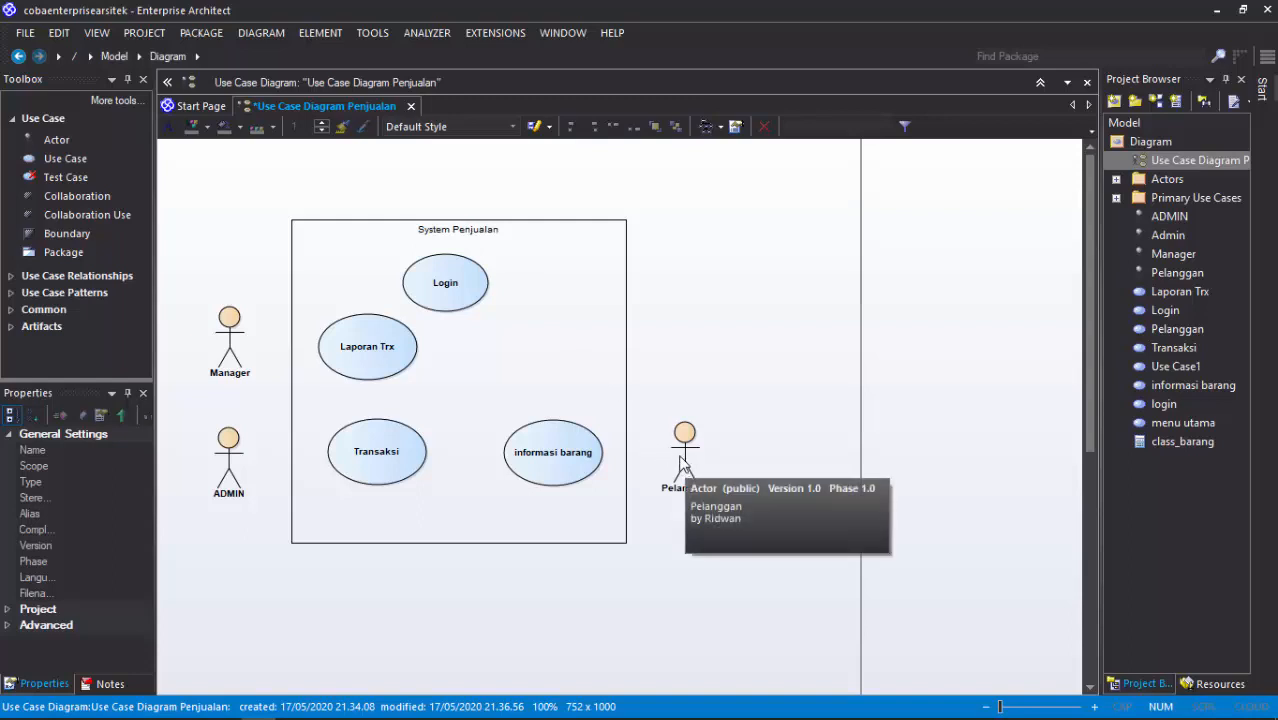
{"action": "left_click_drag", "start_coordinate": [680, 460], "coordinate": [673, 449]}
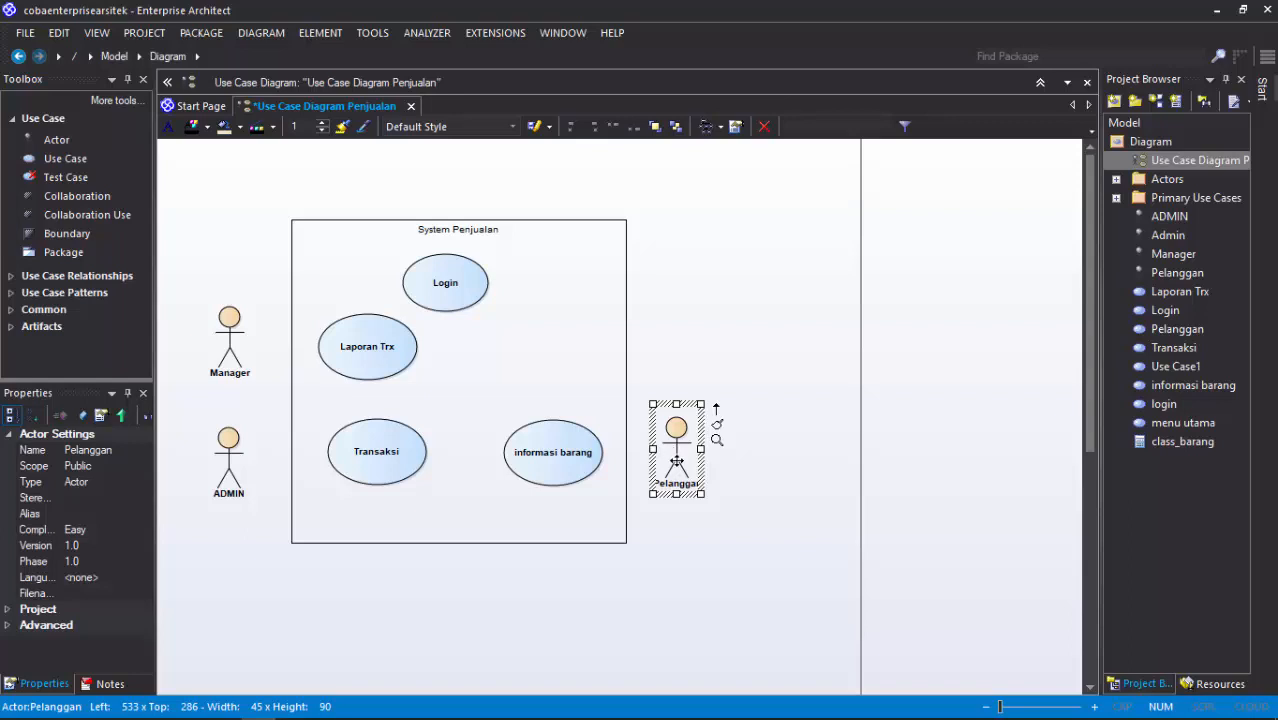
{"action": "left_click", "coordinate": [746, 505]}
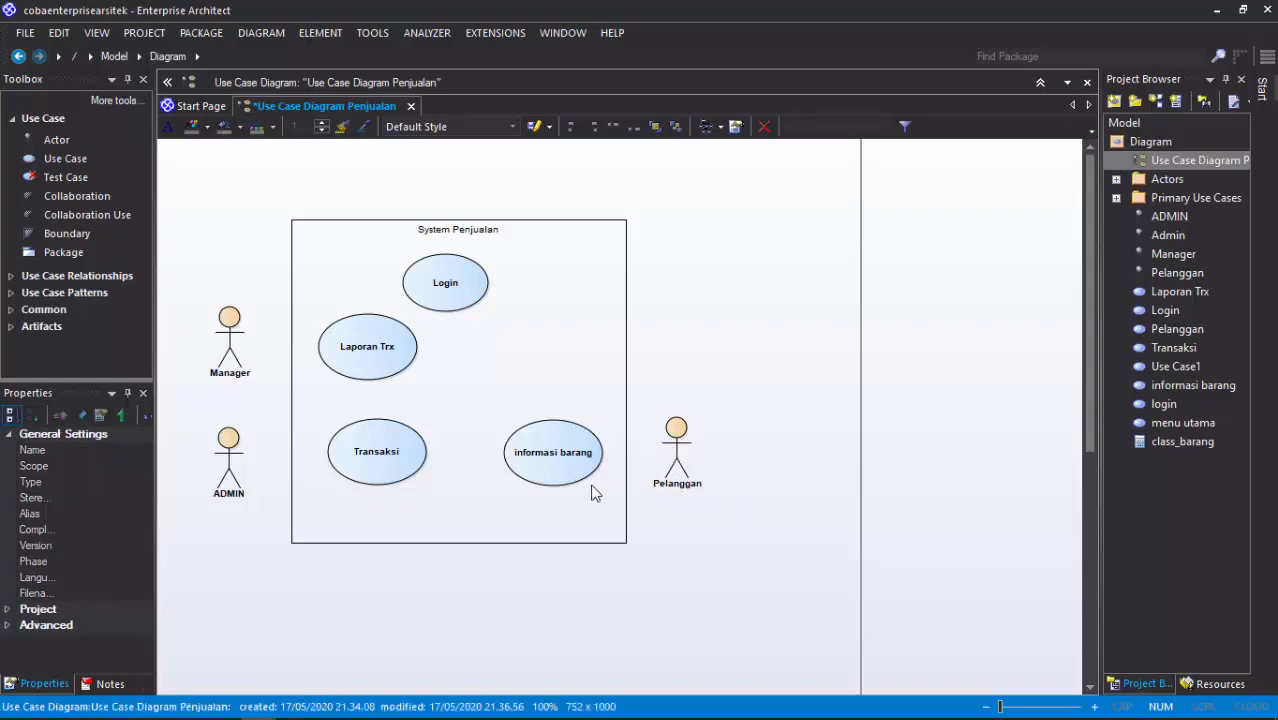
Connect the Manager actor to the Laporan Trx use case with an Association
{"action": "left_click", "coordinate": [234, 350]}
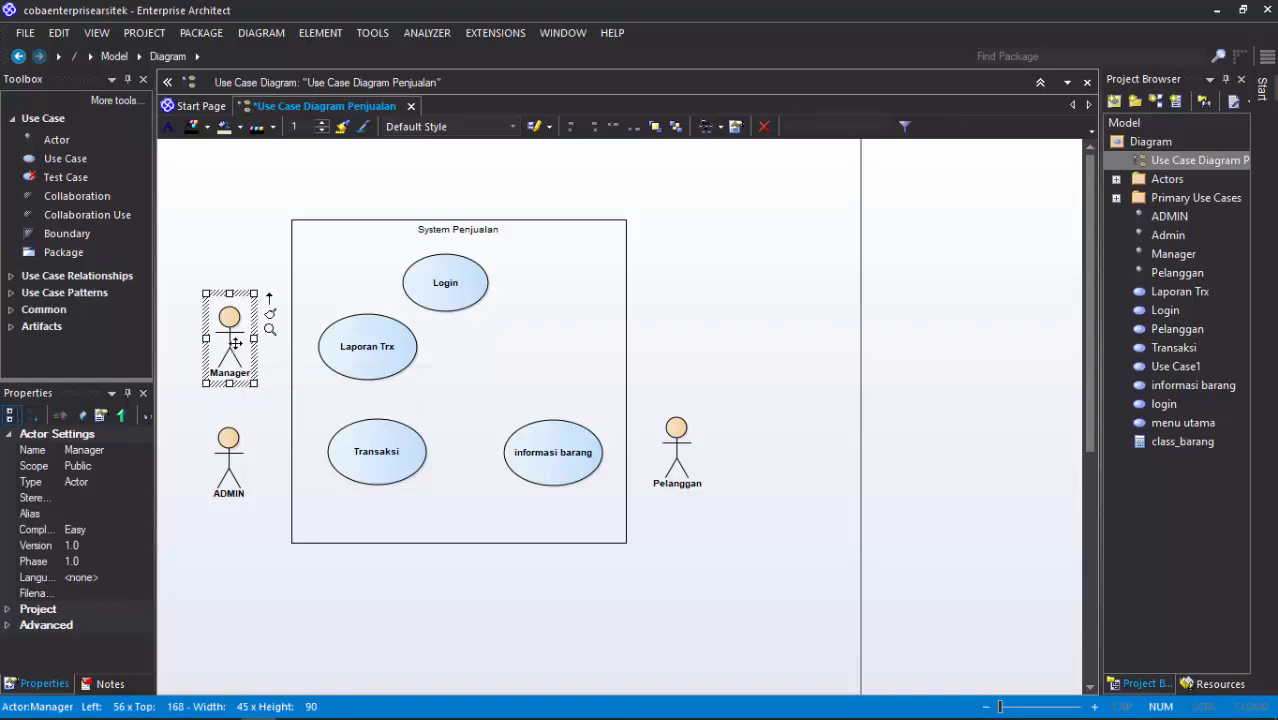
{"action": "left_click_drag", "start_coordinate": [269, 300], "coordinate": [326, 349]}
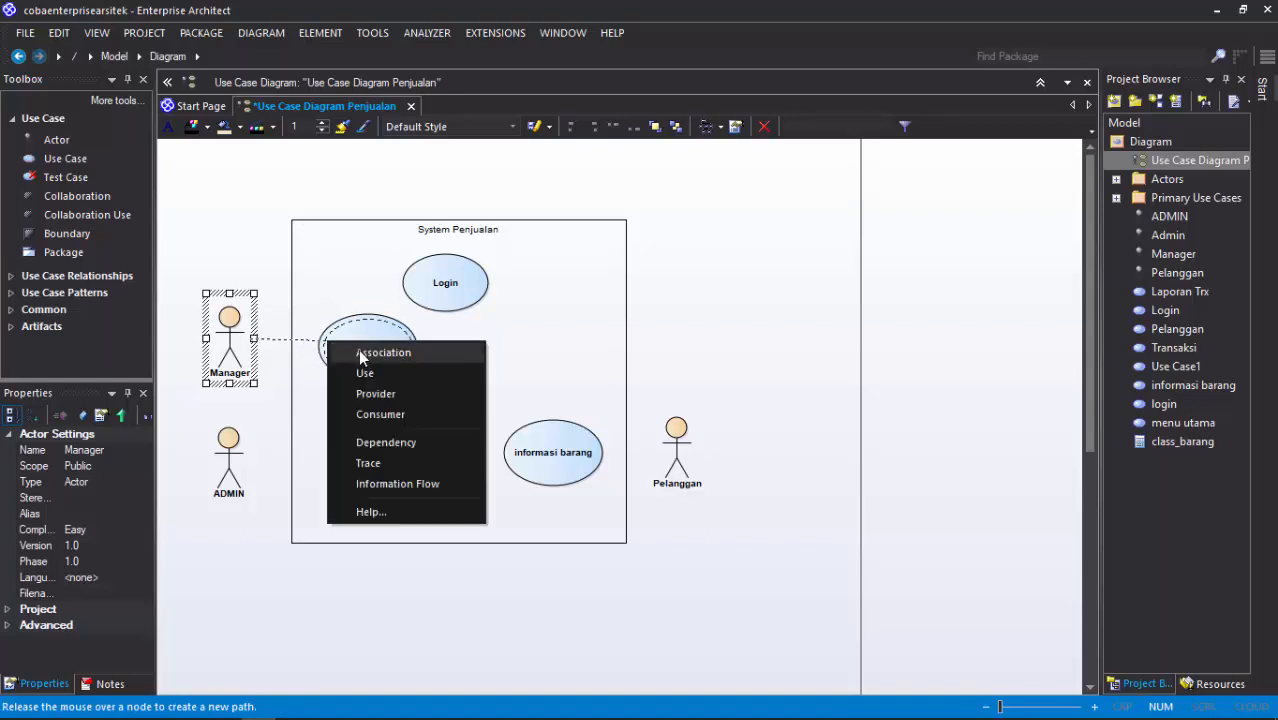
{"action": "left_click", "coordinate": [362, 355]}
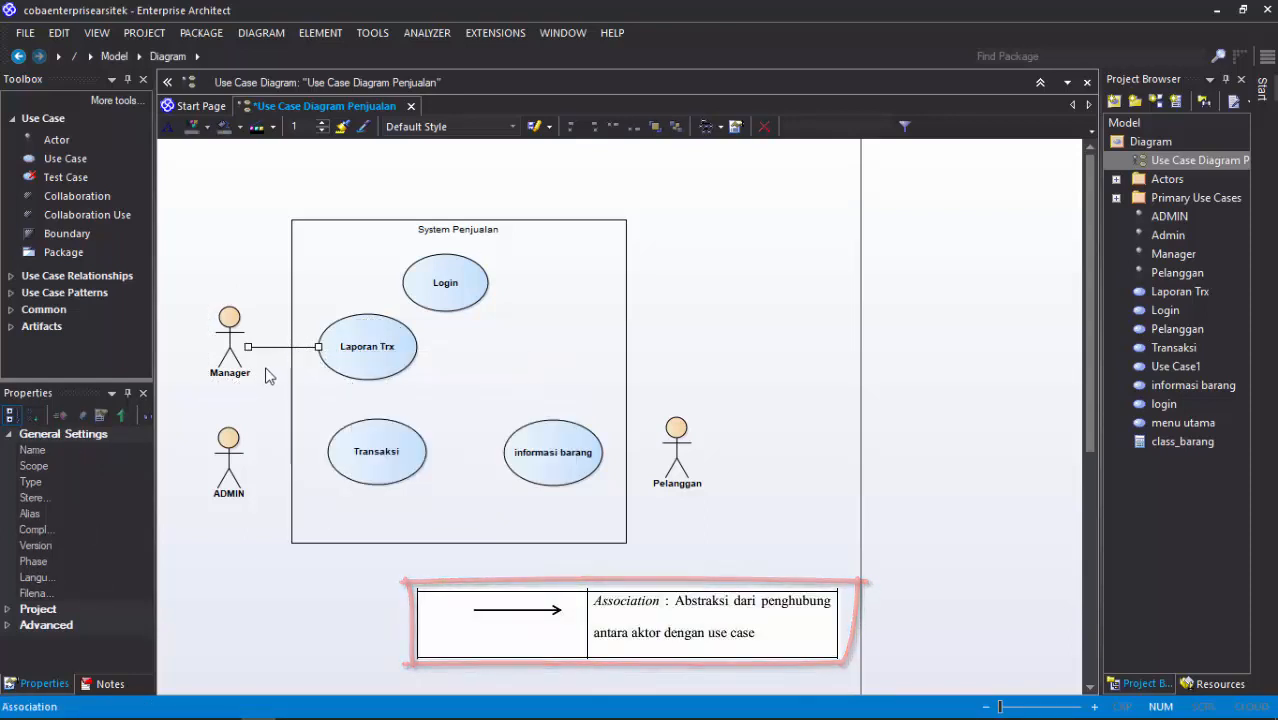
{"action": "left_click", "coordinate": [272, 333]}
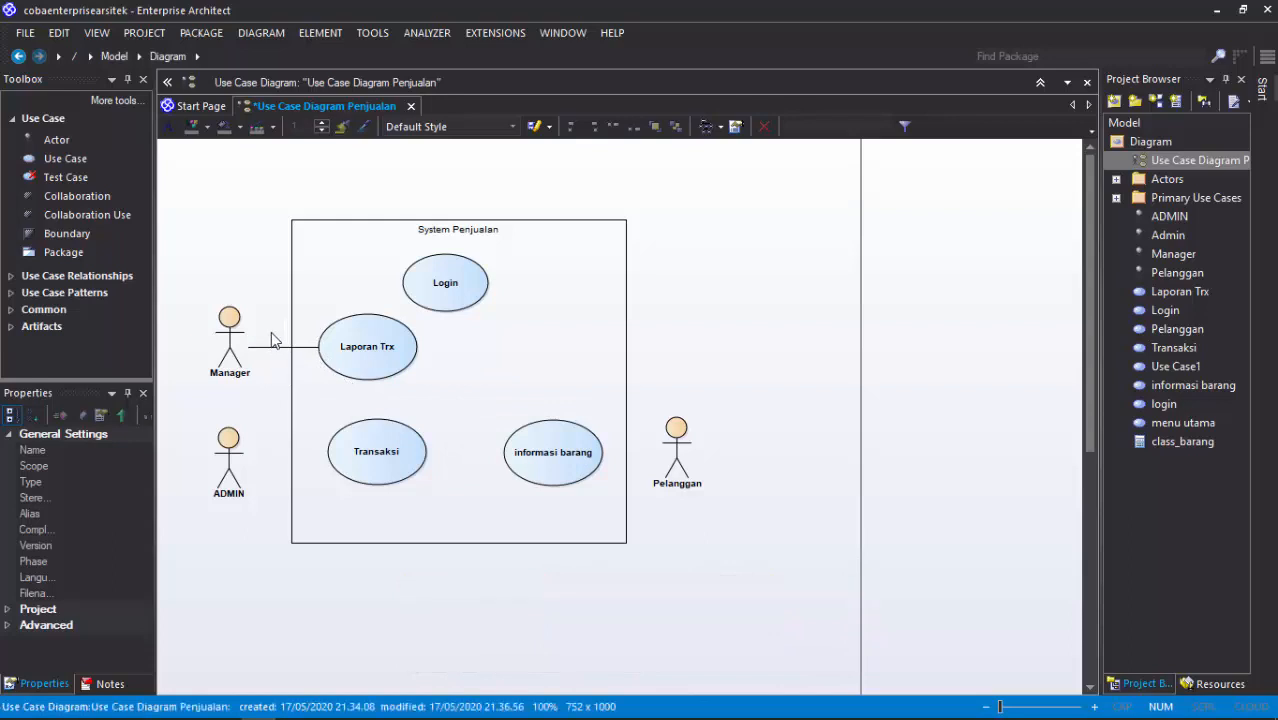
Connect Manager to the Login use case with an Association and bend the line so it runs above Laporan Trx
{"action": "left_click", "coordinate": [231, 352]}
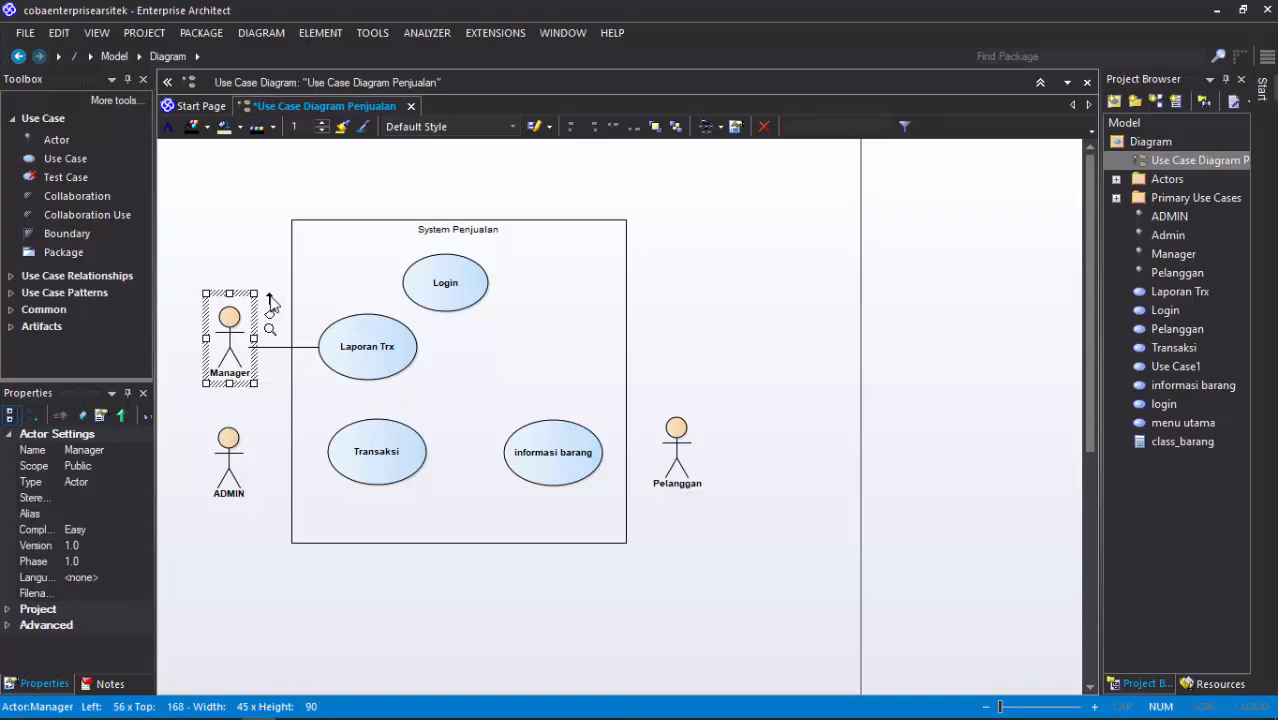
{"action": "left_click_drag", "start_coordinate": [270, 300], "coordinate": [412, 290]}
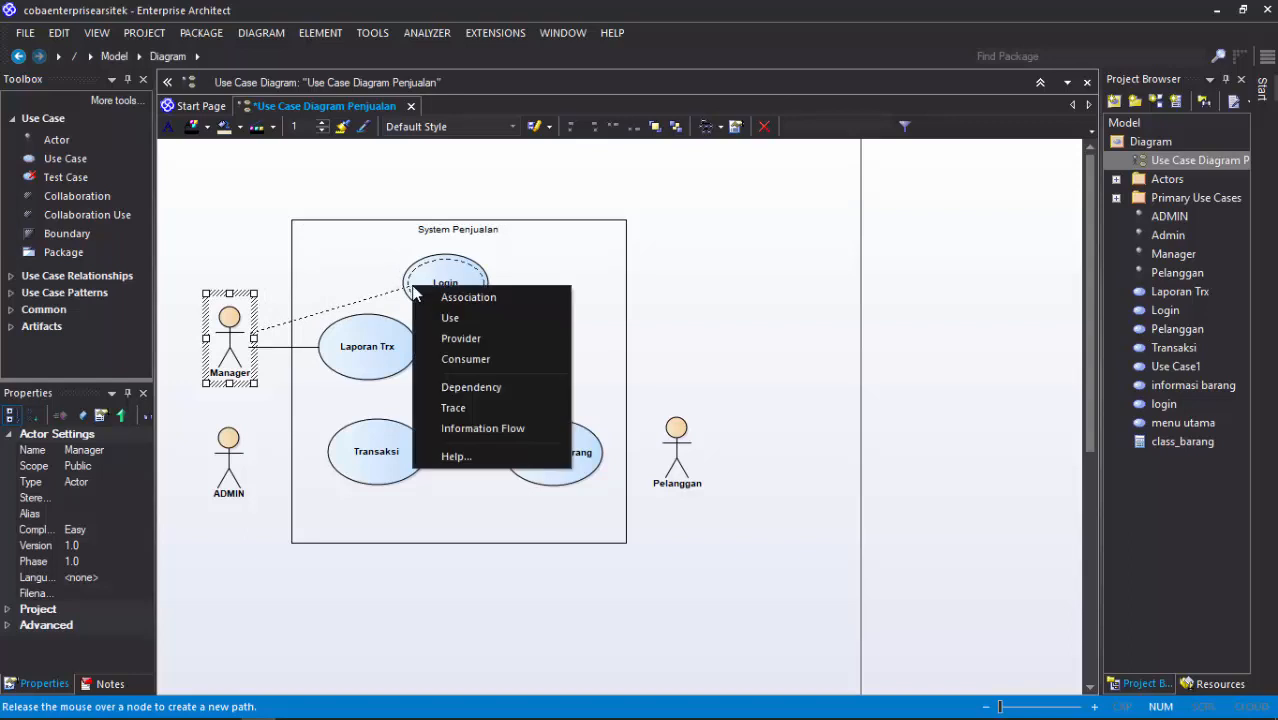
{"action": "left_click", "coordinate": [466, 297]}
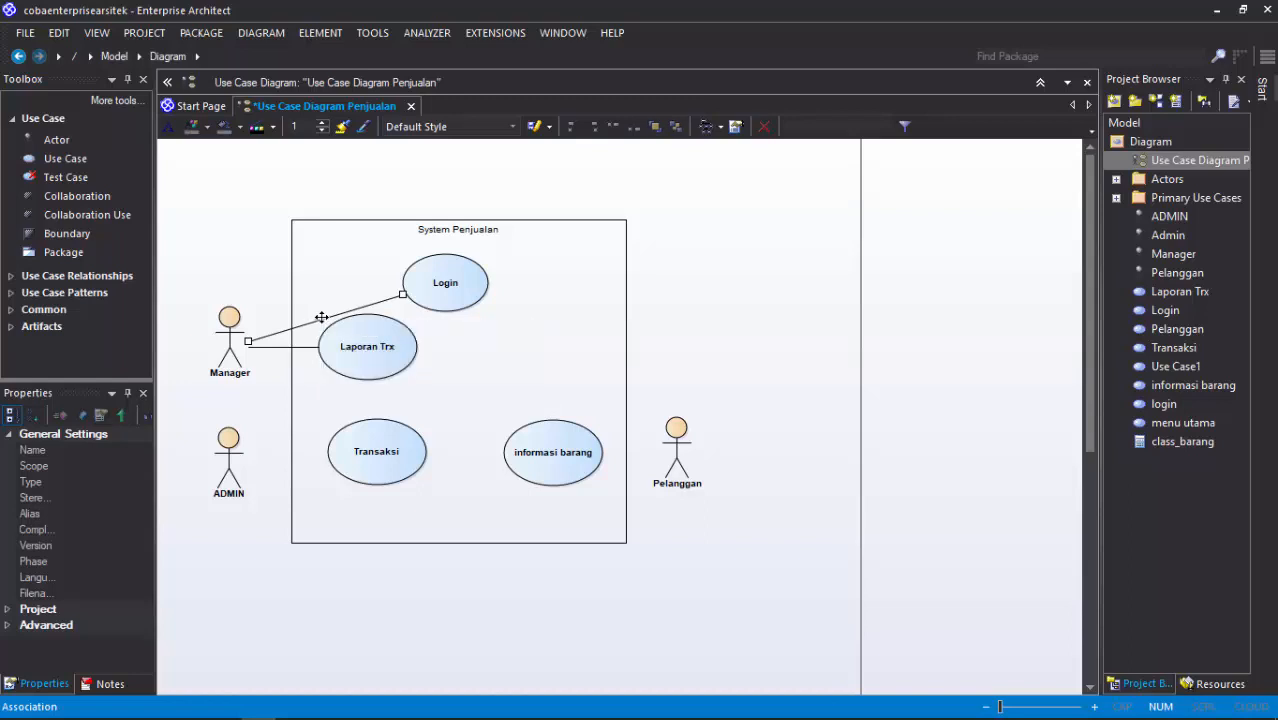
{"action": "left_click_drag", "start_coordinate": [321, 318], "coordinate": [269, 284]}
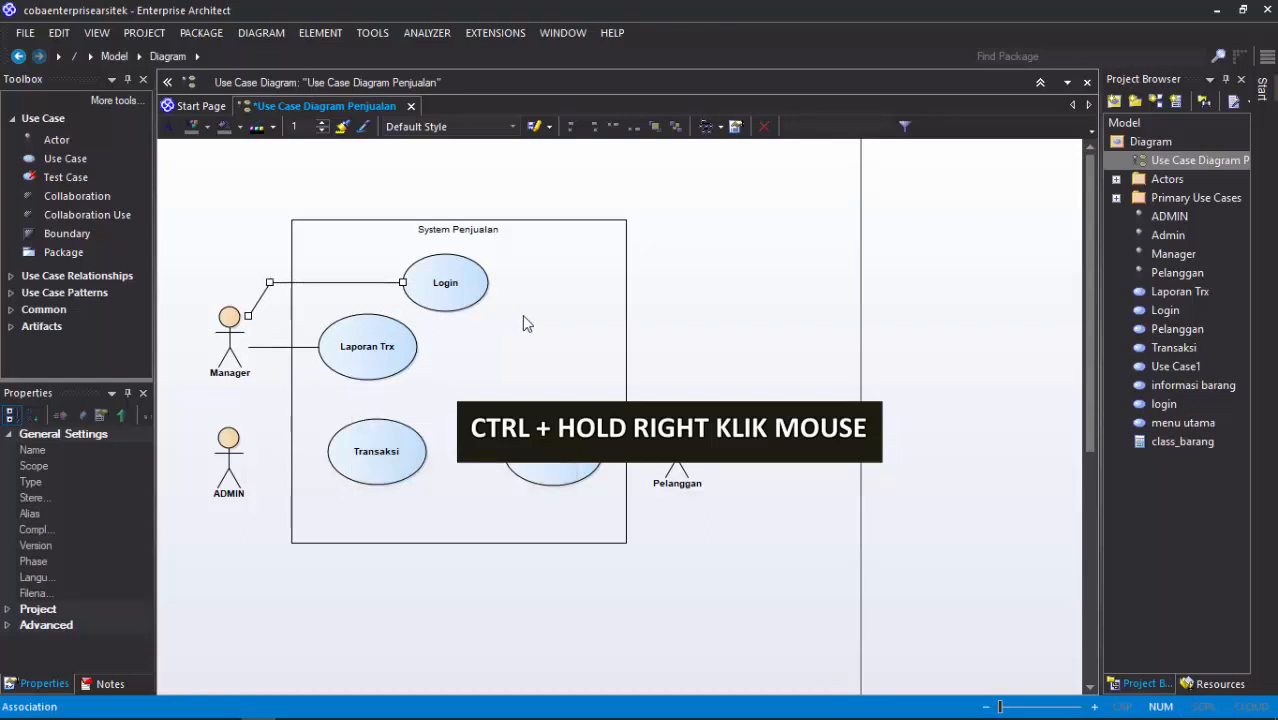
{"action": "left_click", "coordinate": [720, 320]}
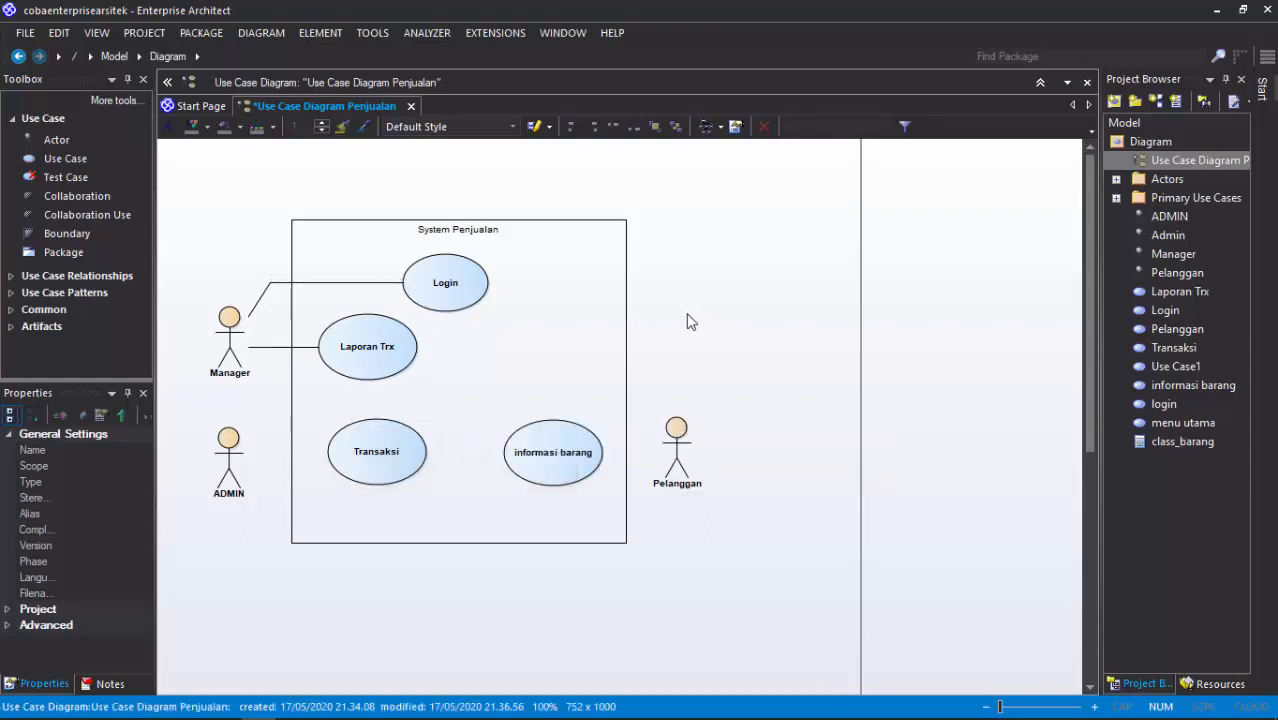
Connect the ADMIN actor to the Transaksi use case with an Association
{"action": "left_click", "coordinate": [230, 460]}
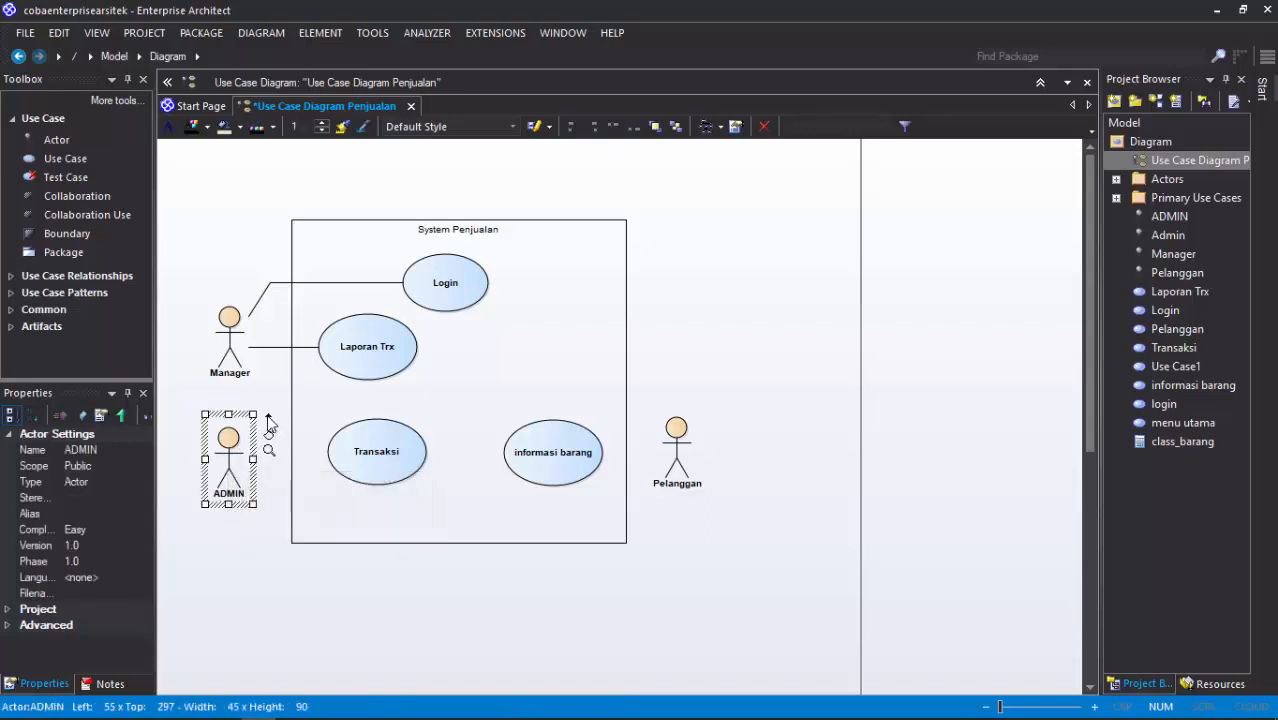
{"action": "left_click_drag", "start_coordinate": [268, 422], "coordinate": [338, 462]}
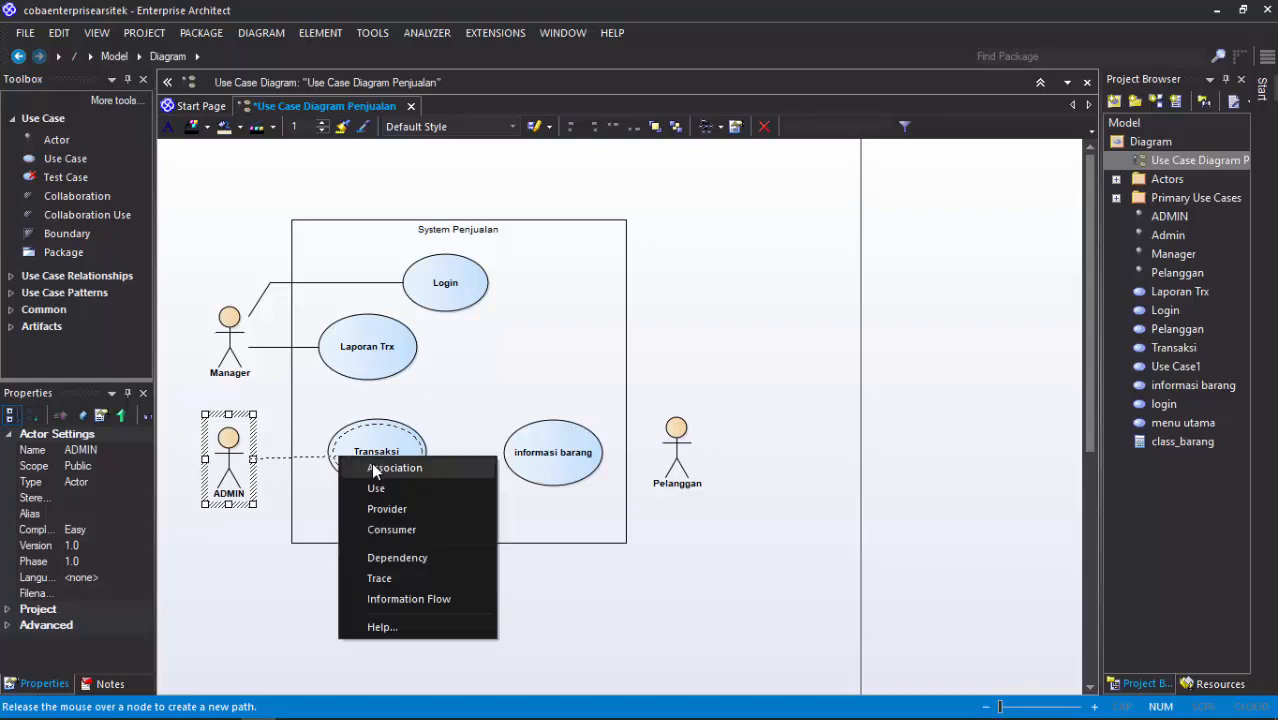
{"action": "left_click", "coordinate": [375, 467]}
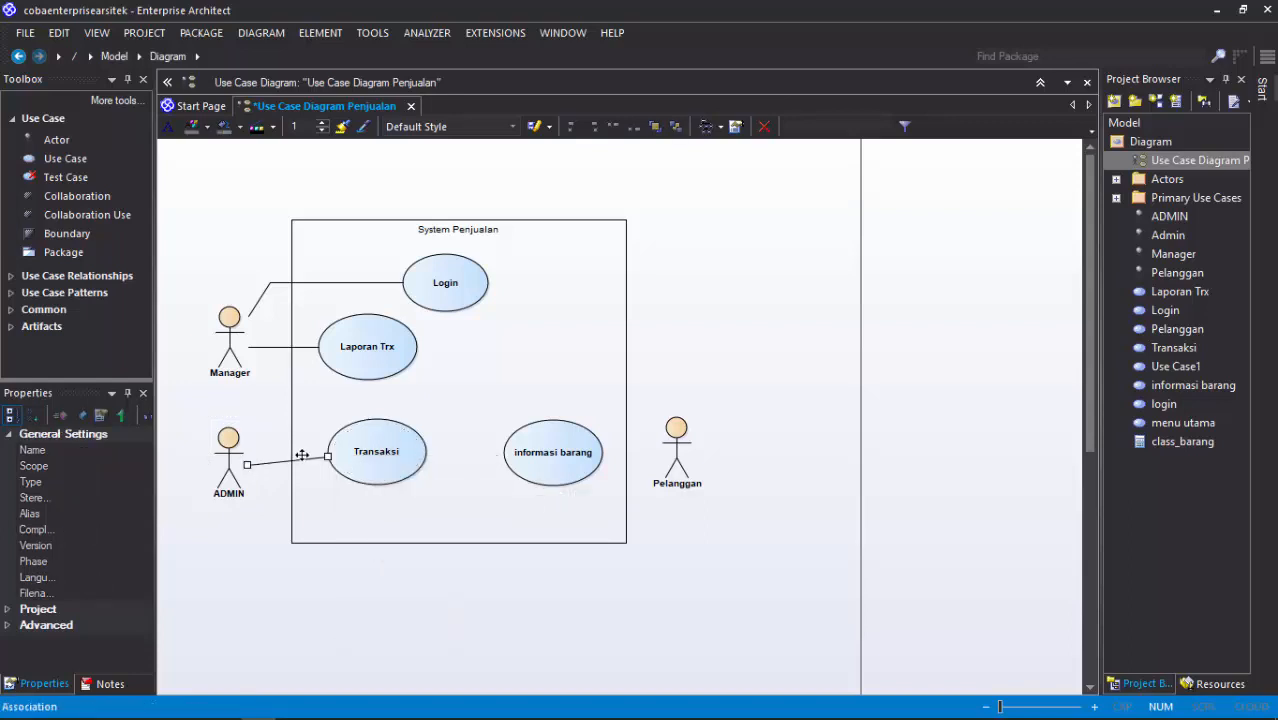
Connect the Pelanggan actor to the informasi barang use case with an Association
{"action": "left_click", "coordinate": [677, 445]}
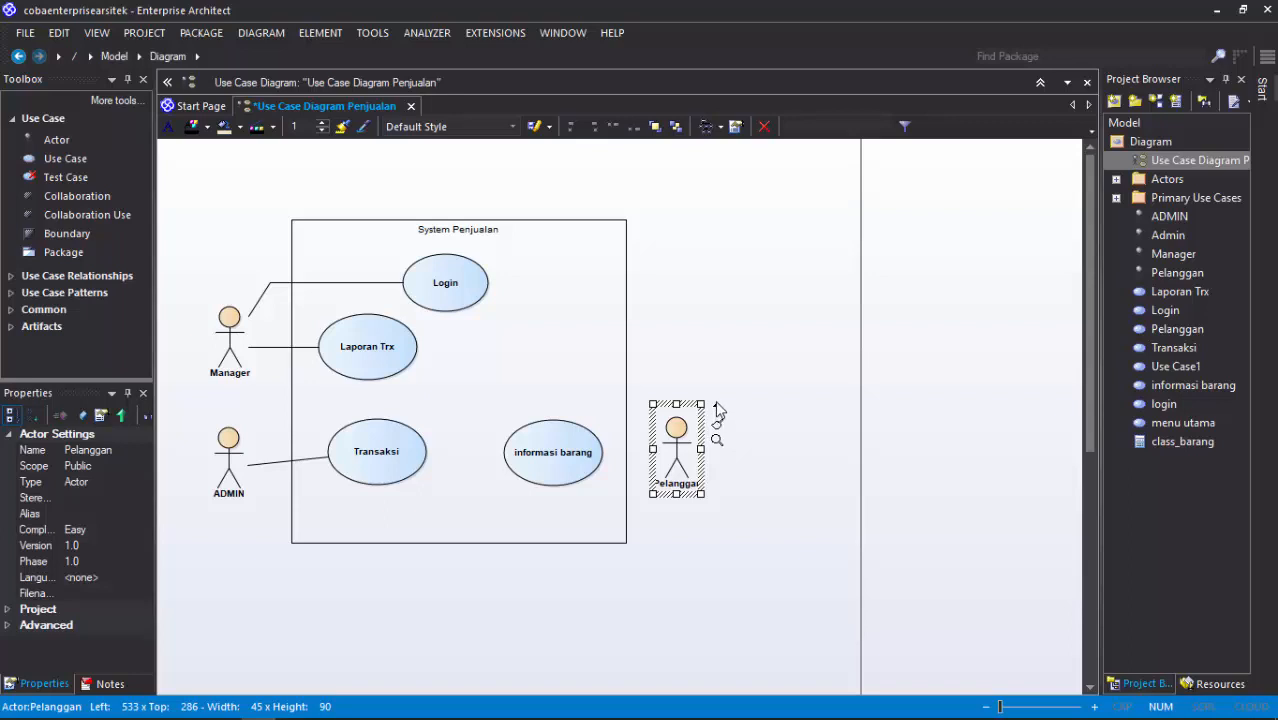
{"action": "left_click_drag", "start_coordinate": [716, 408], "coordinate": [581, 455]}
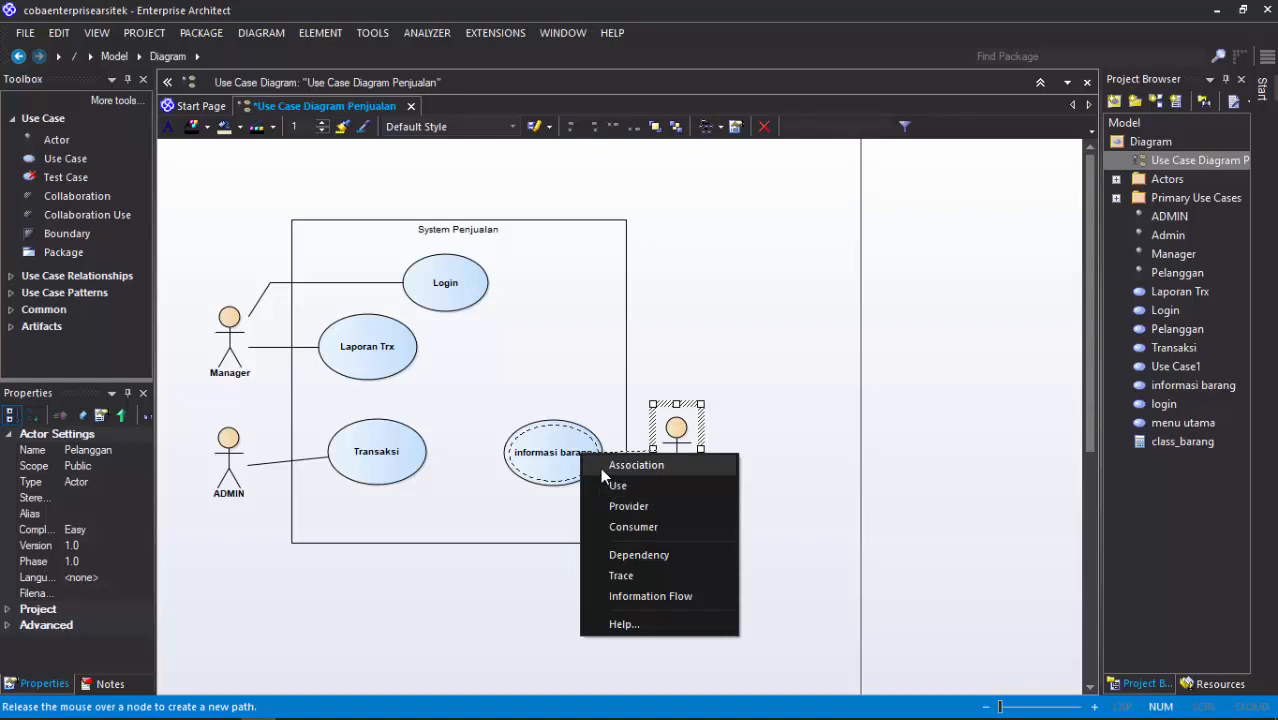
{"action": "left_click", "coordinate": [600, 467]}
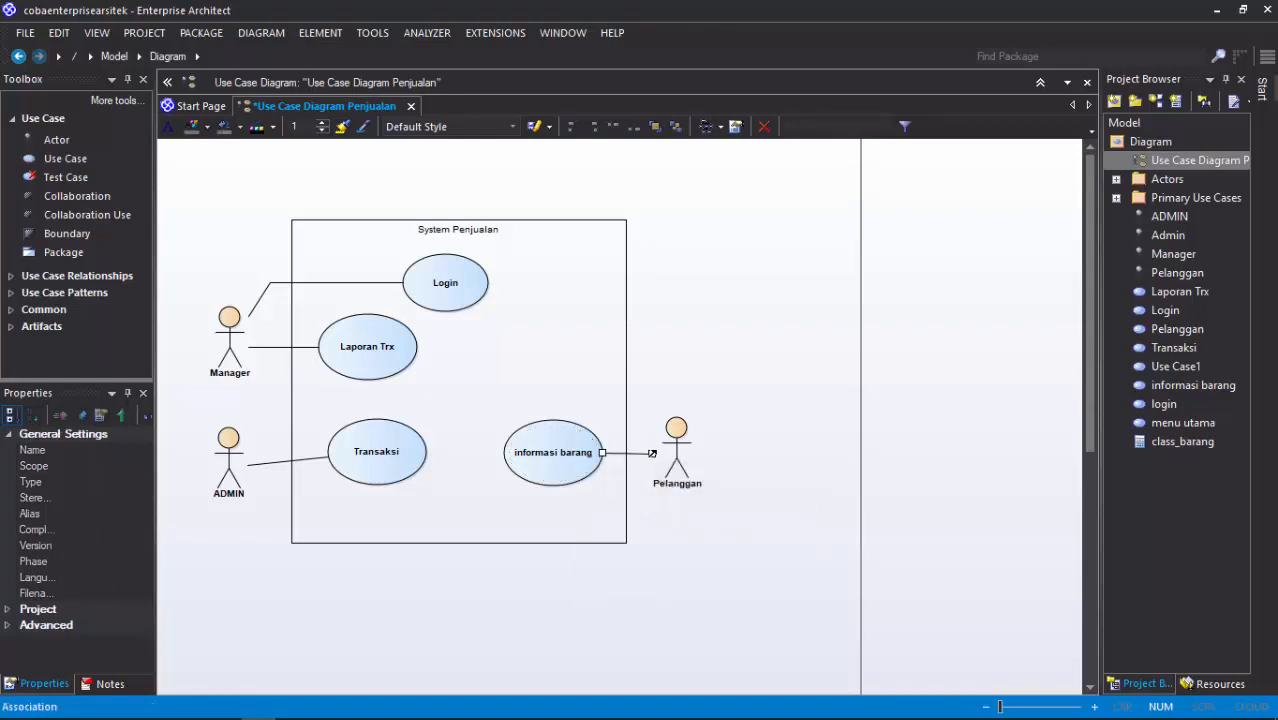
{"action": "left_click", "coordinate": [728, 470]}
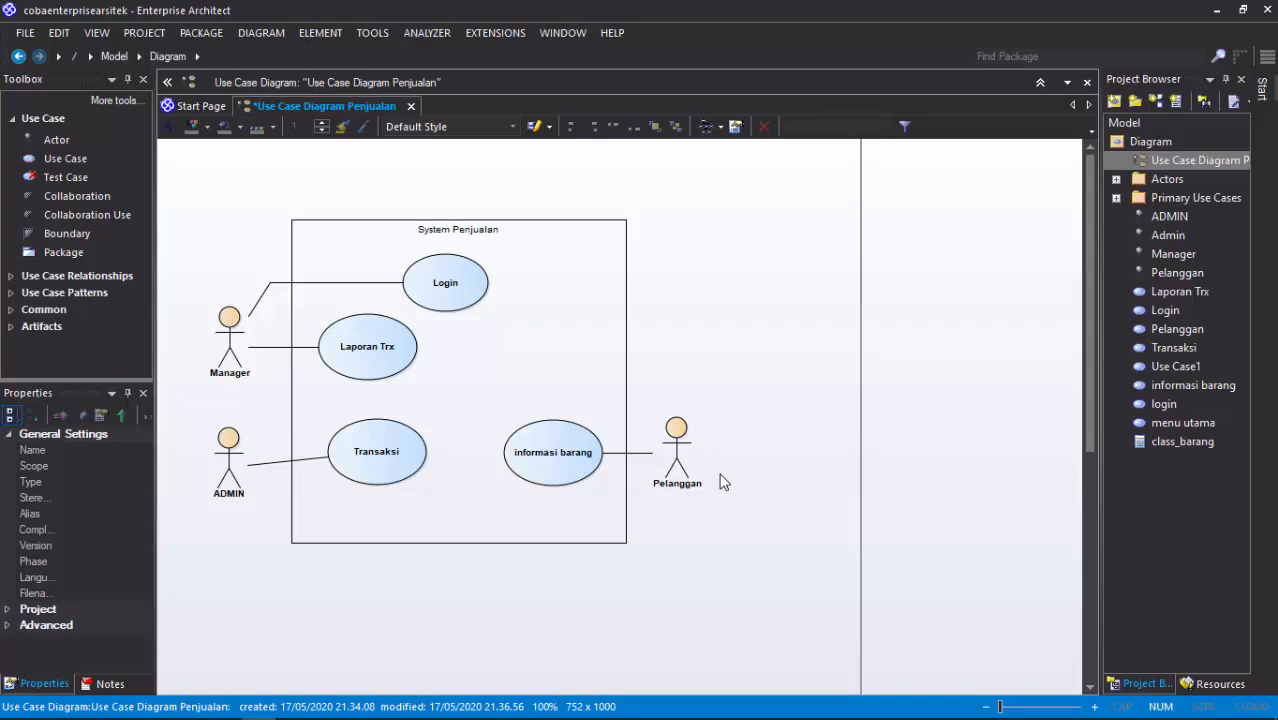
Move the informasi barang use case up slightly so it sits higher than the Transaksi use case
{"action": "left_click", "coordinate": [562, 457]}
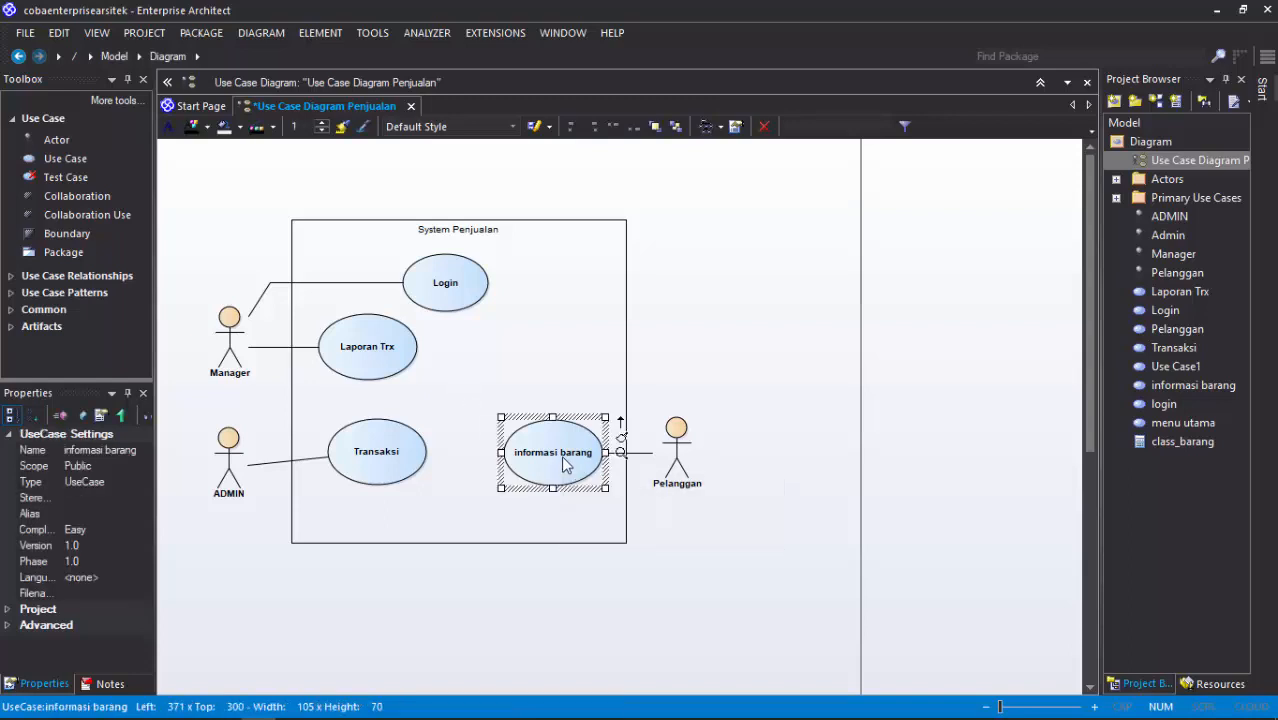
{"action": "left_click_drag", "start_coordinate": [562, 456], "coordinate": [560, 423]}
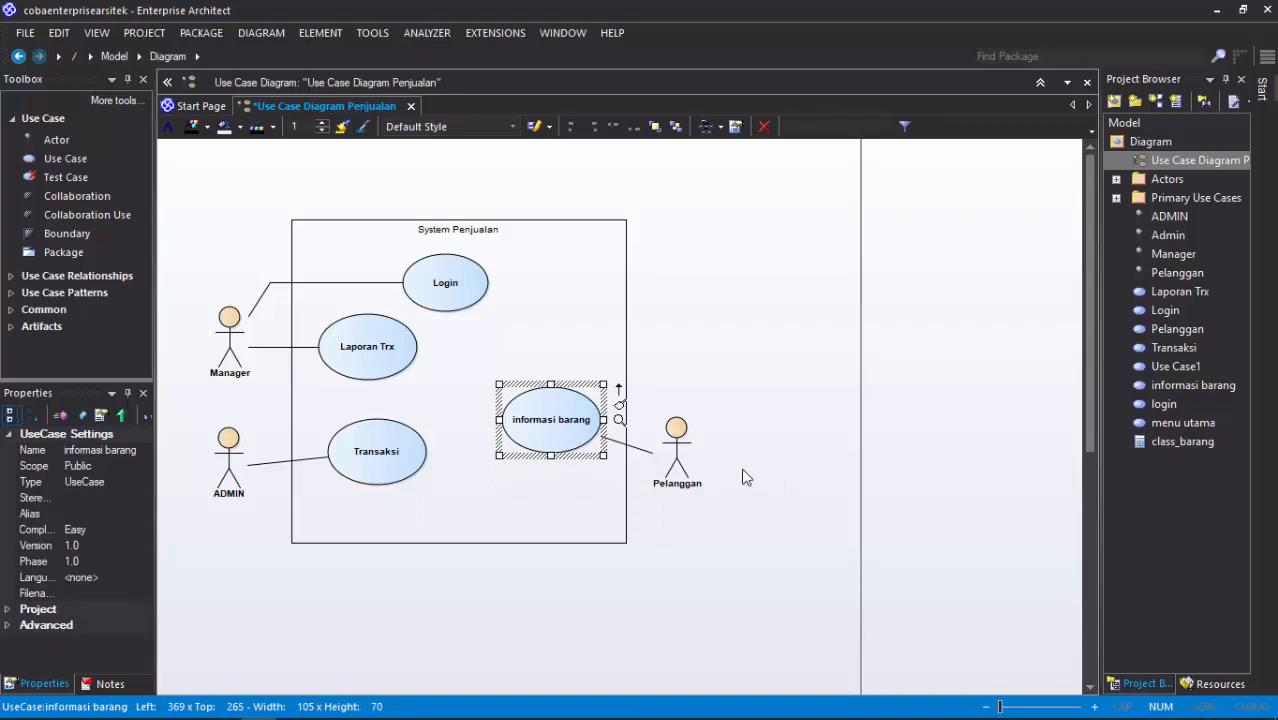
{"action": "left_click", "coordinate": [744, 478]}
Connect Pelanggan to the Transaksi use case with an Association and lower the line's end on Transaksi so it runs level below informasi barang
{"action": "left_click", "coordinate": [697, 477]}
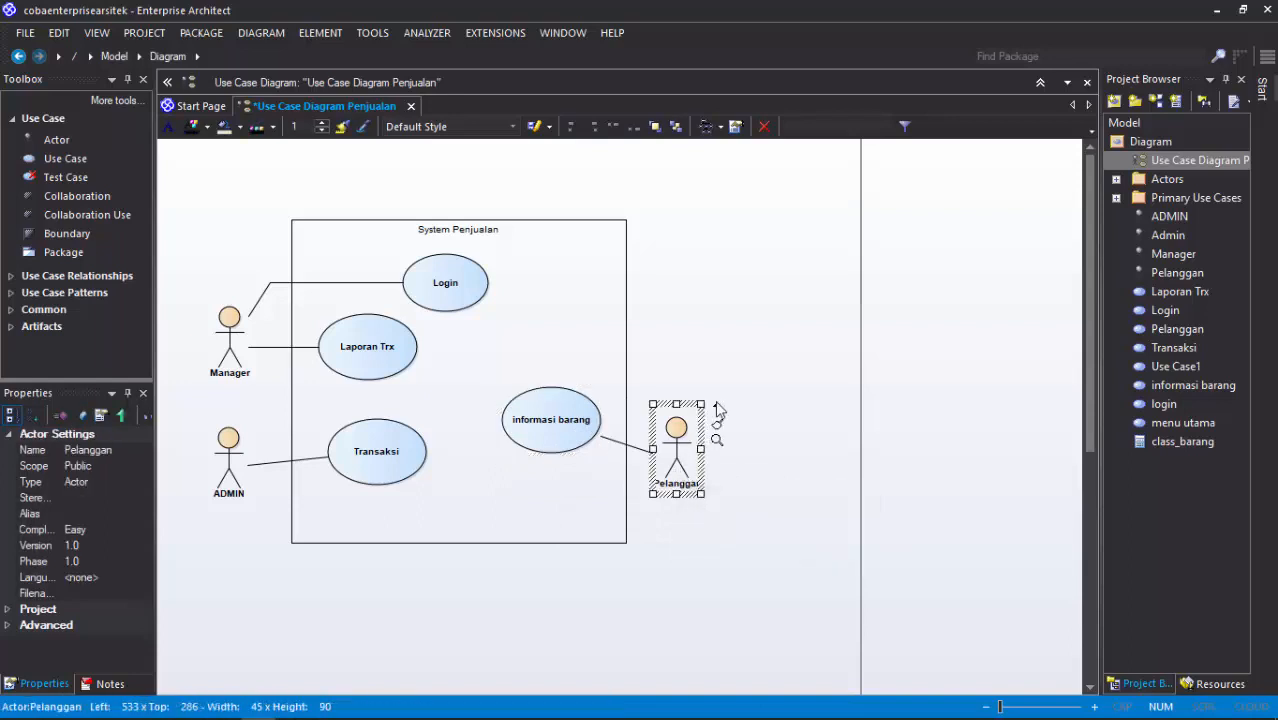
{"action": "left_click_drag", "start_coordinate": [716, 410], "coordinate": [412, 467]}
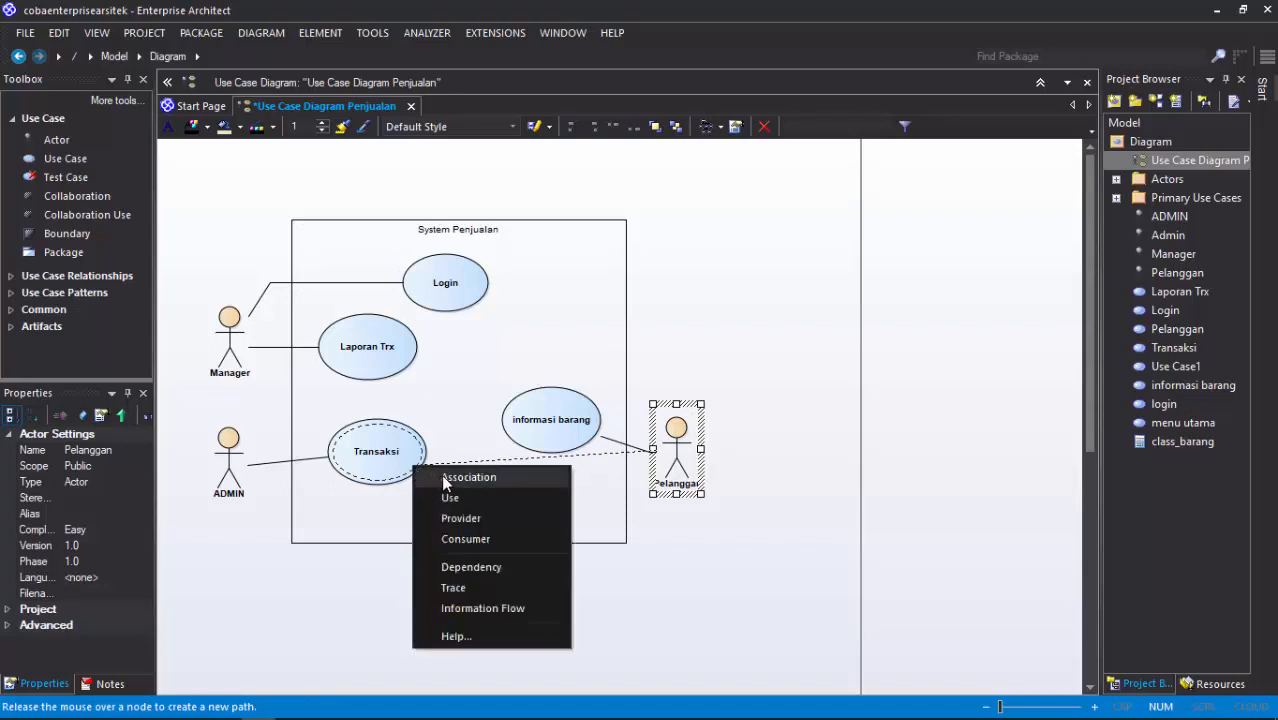
{"action": "left_click", "coordinate": [447, 480]}
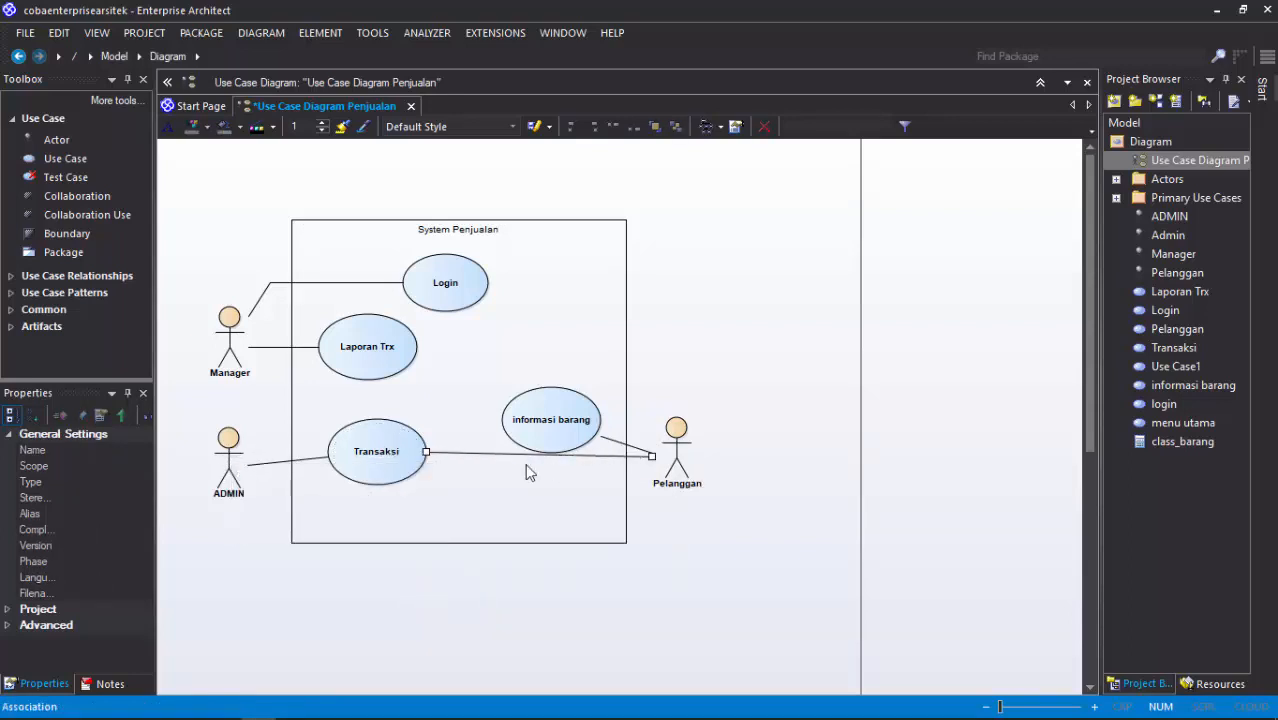
{"action": "left_click_drag", "start_coordinate": [424, 452], "coordinate": [425, 460]}
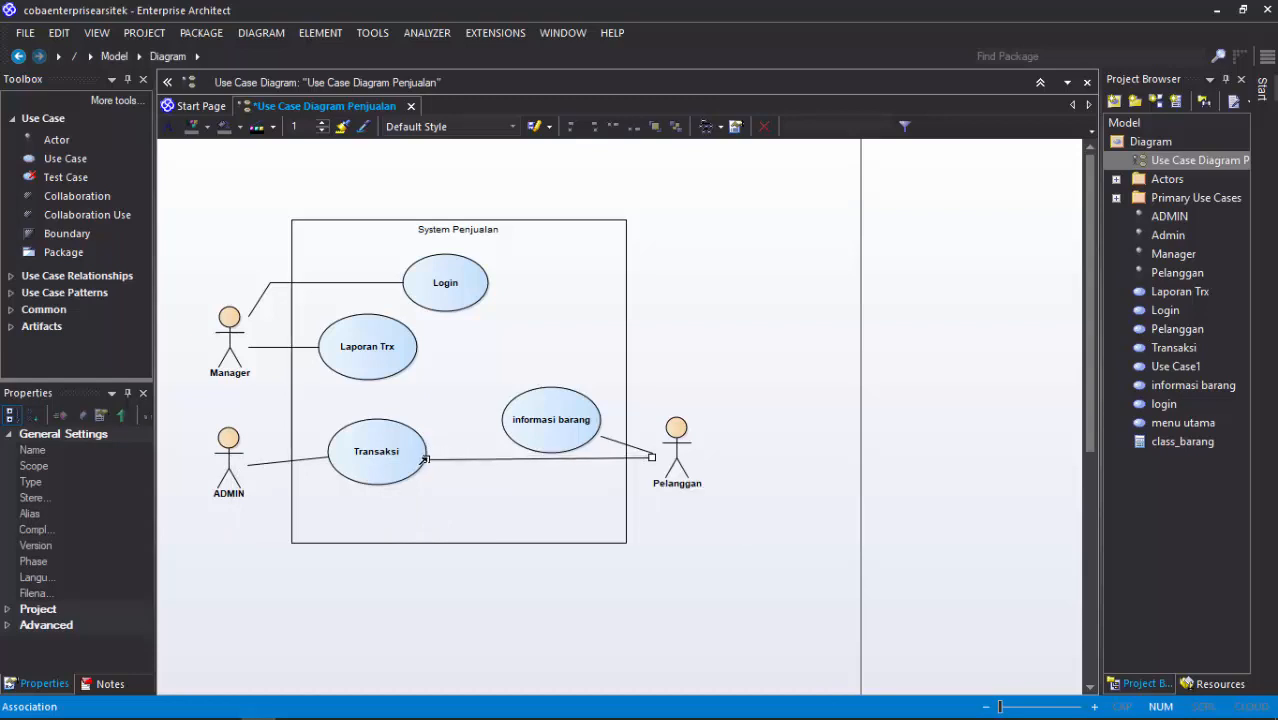
{"action": "left_click", "coordinate": [803, 392]}
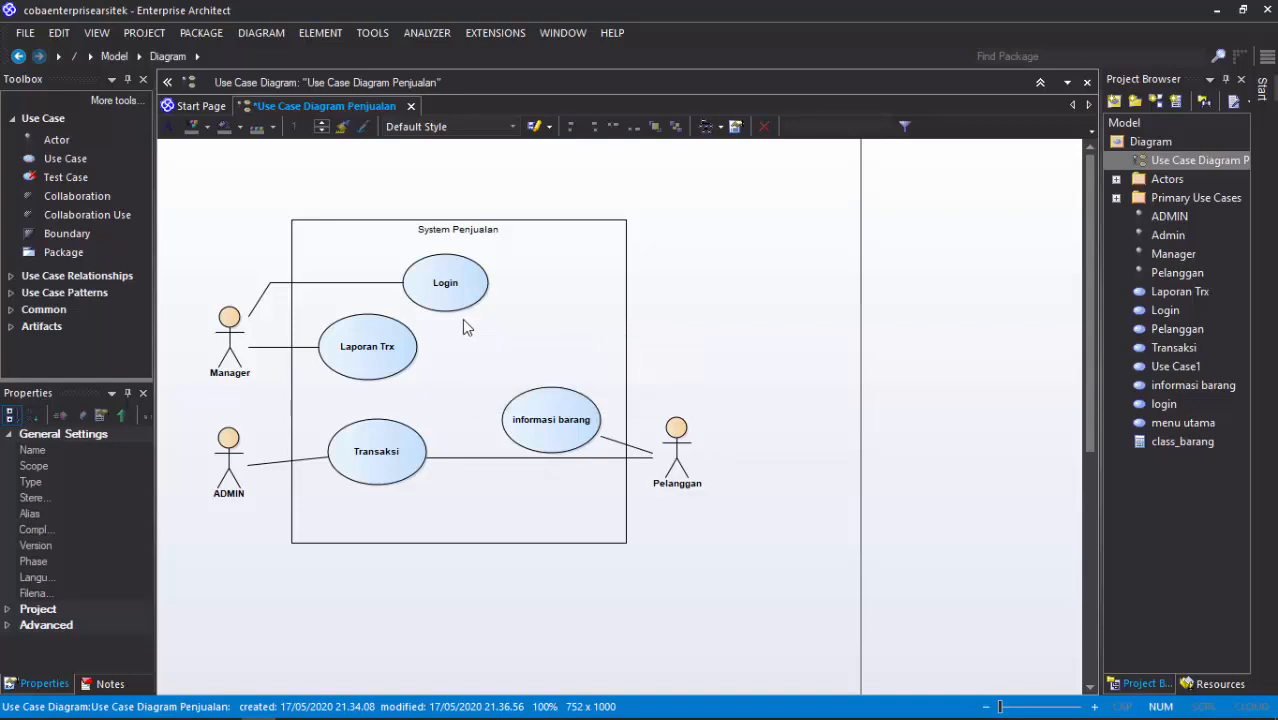
Connect the Laporan Trx use case to Login with an Includes relationship
{"action": "left_click", "coordinate": [375, 362]}
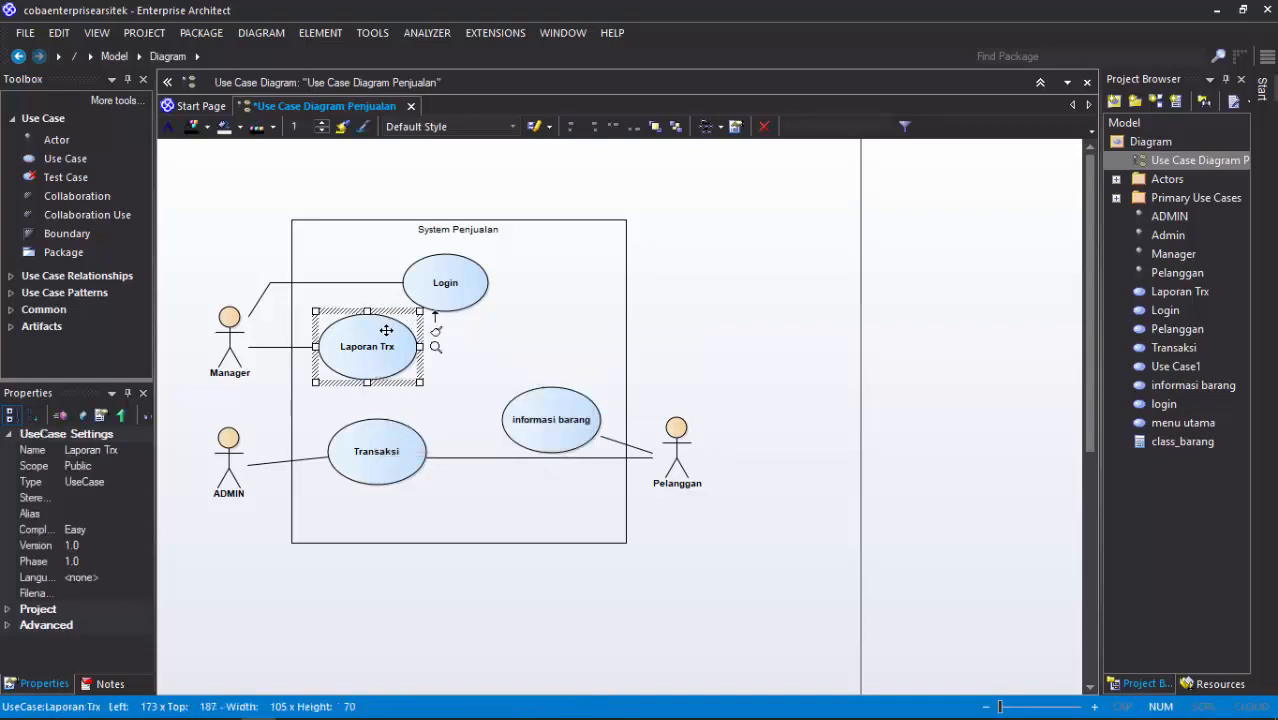
{"action": "left_click", "coordinate": [448, 278]}
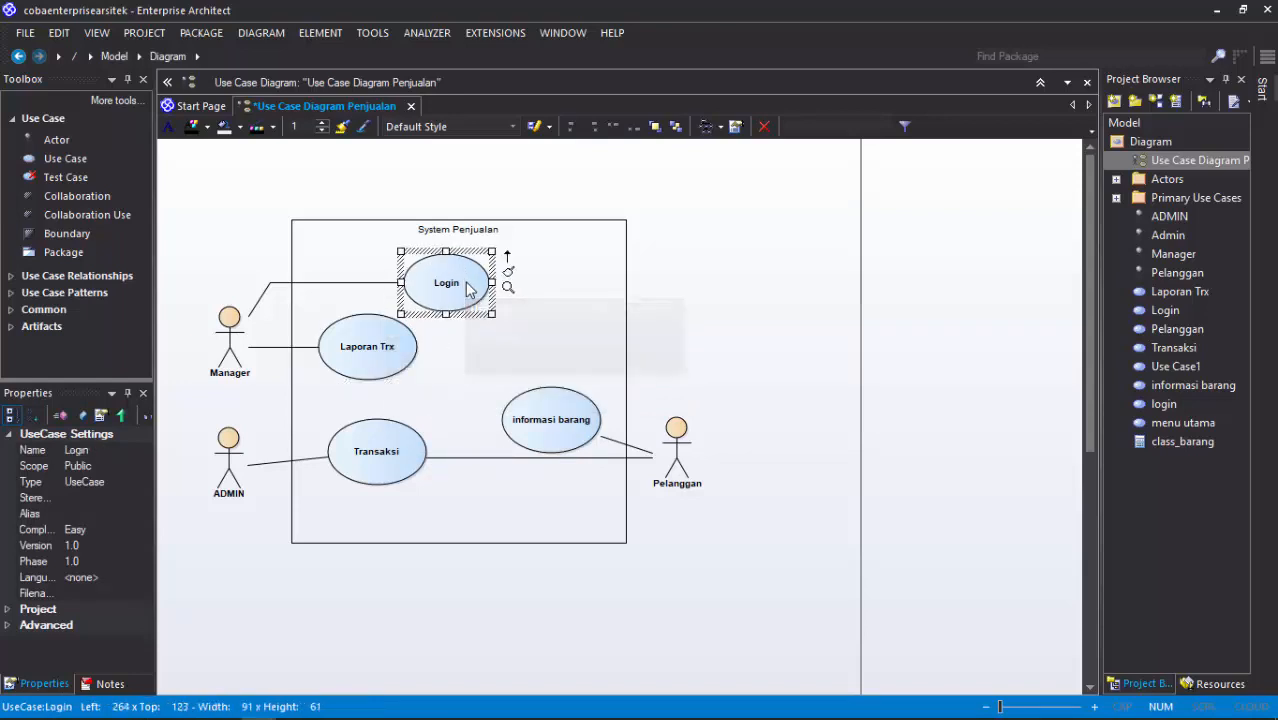
{"action": "left_click", "coordinate": [395, 348]}
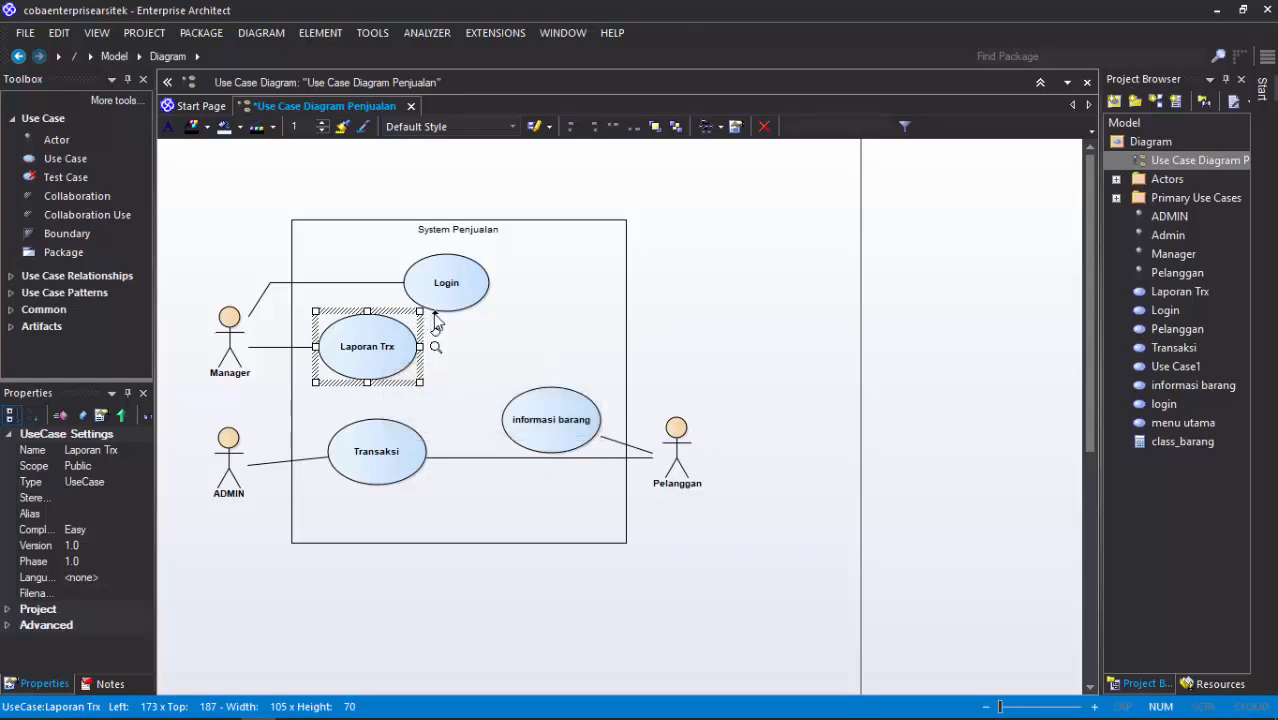
{"action": "left_click_drag", "start_coordinate": [436, 318], "coordinate": [446, 299]}
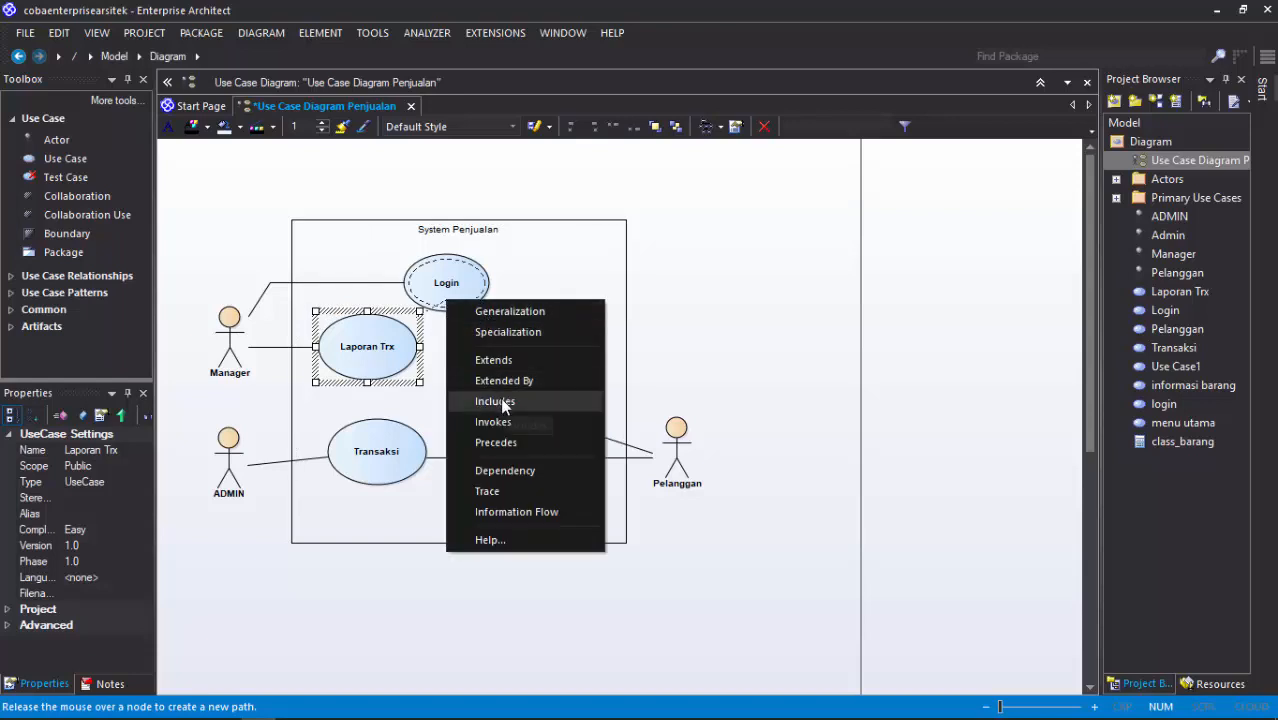
{"action": "left_click", "coordinate": [500, 401]}
Move the Login use case right, away from Laporan Trx, and shift the «include» label just above their connector
{"action": "left_click", "coordinate": [455, 294]}
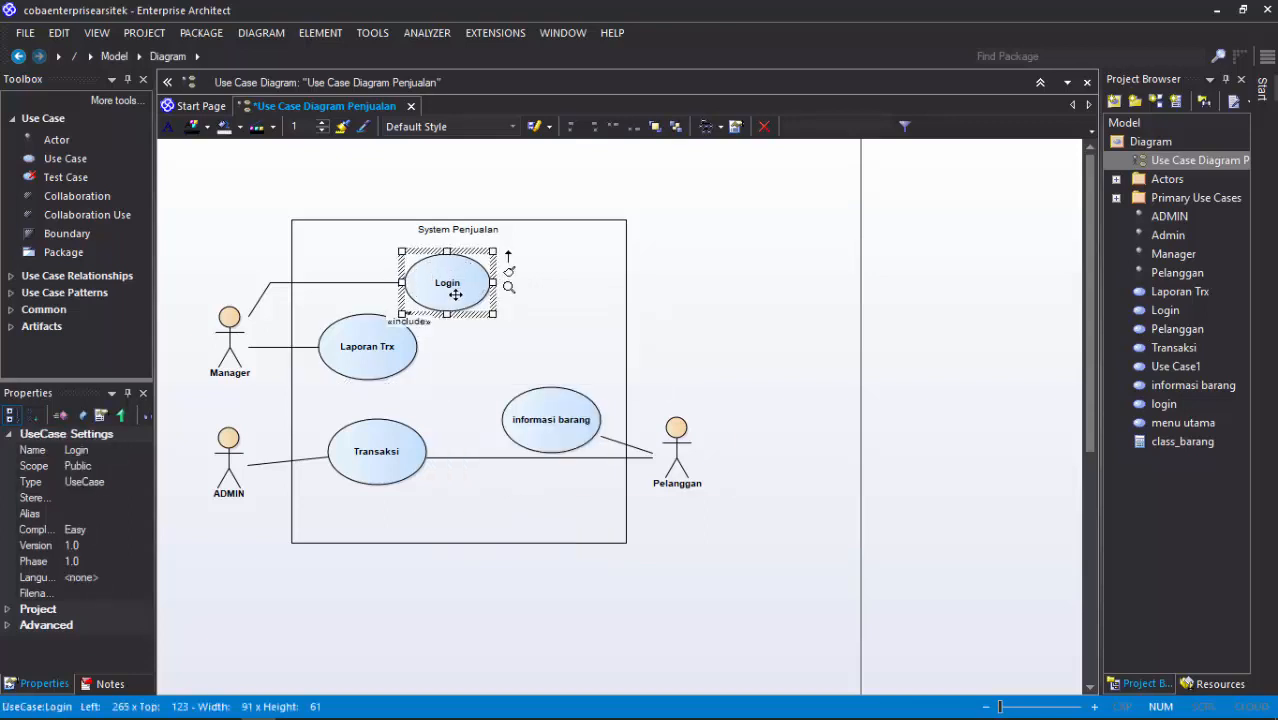
{"action": "left_click_drag", "start_coordinate": [455, 294], "coordinate": [511, 294]}
{"action": "left_click", "coordinate": [437, 322]}
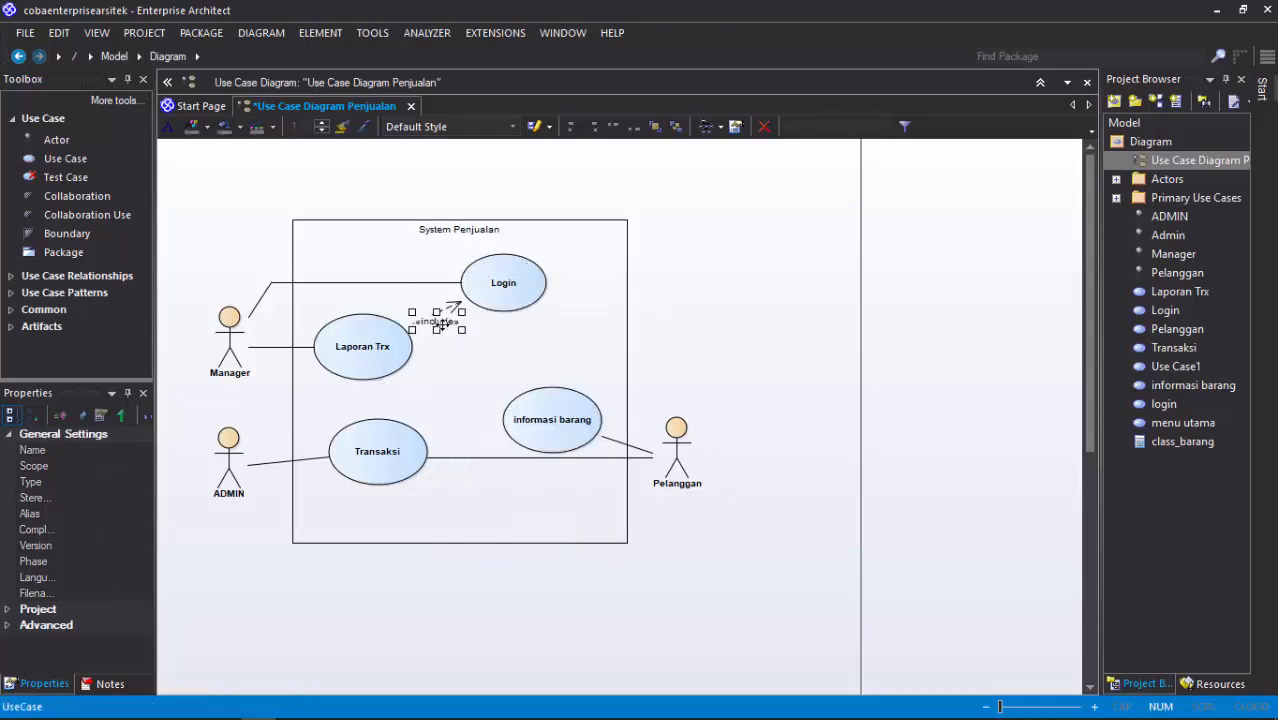
{"action": "left_click_drag", "start_coordinate": [437, 322], "coordinate": [420, 313]}
{"action": "left_click", "coordinate": [444, 342]}
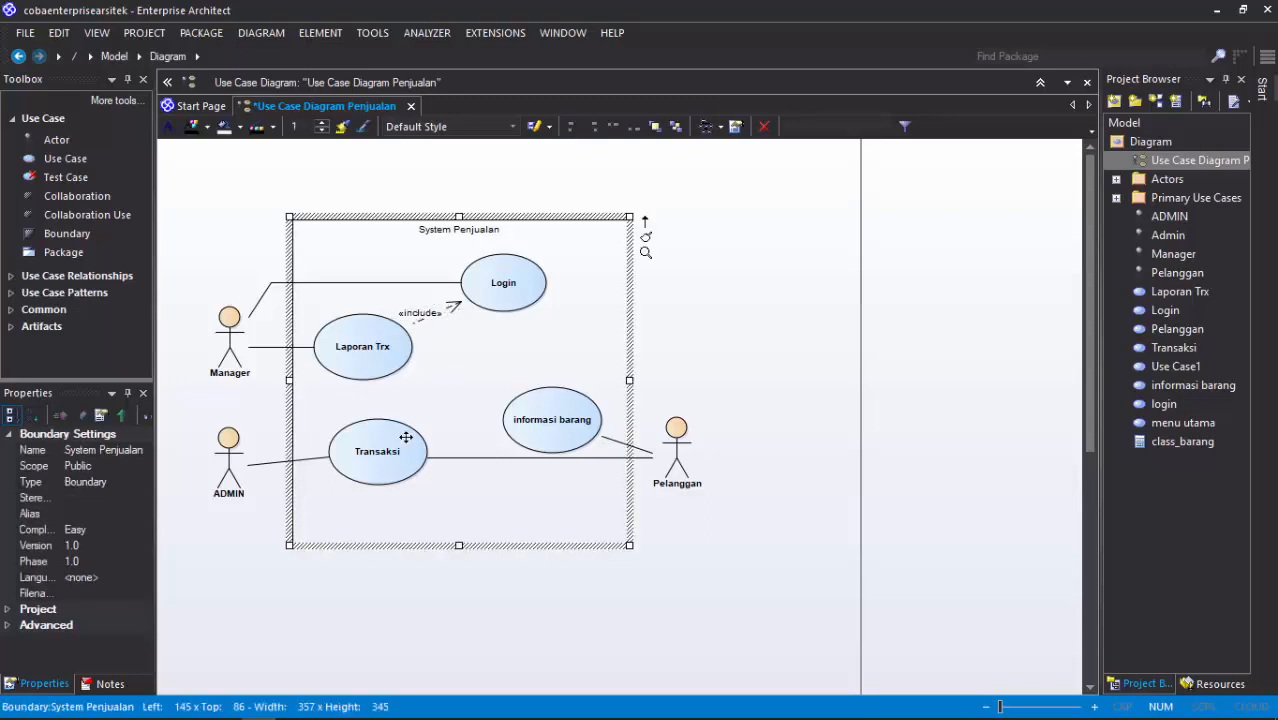
{"action": "left_click", "coordinate": [729, 553]}
Connect the Transaksi use case to Login with an Includes relationship
{"action": "left_click", "coordinate": [415, 448]}
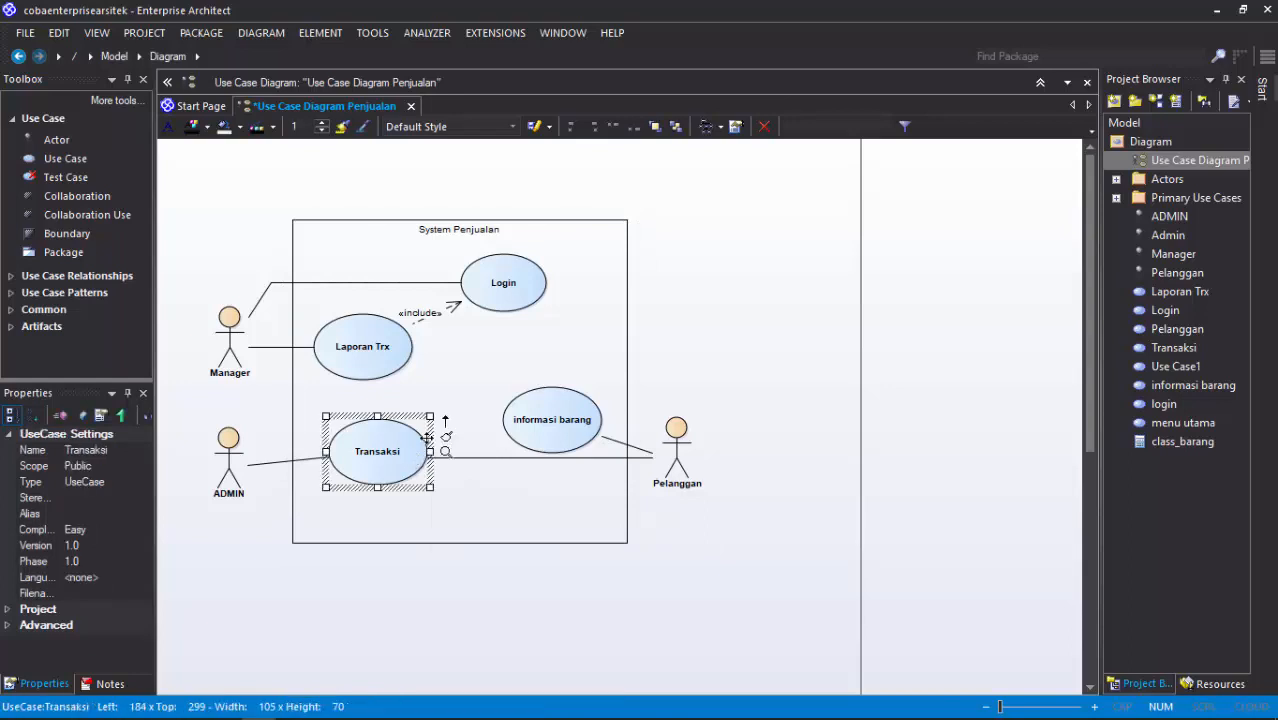
{"action": "left_click_drag", "start_coordinate": [446, 421], "coordinate": [491, 310]}
{"action": "left_click", "coordinate": [540, 399]}
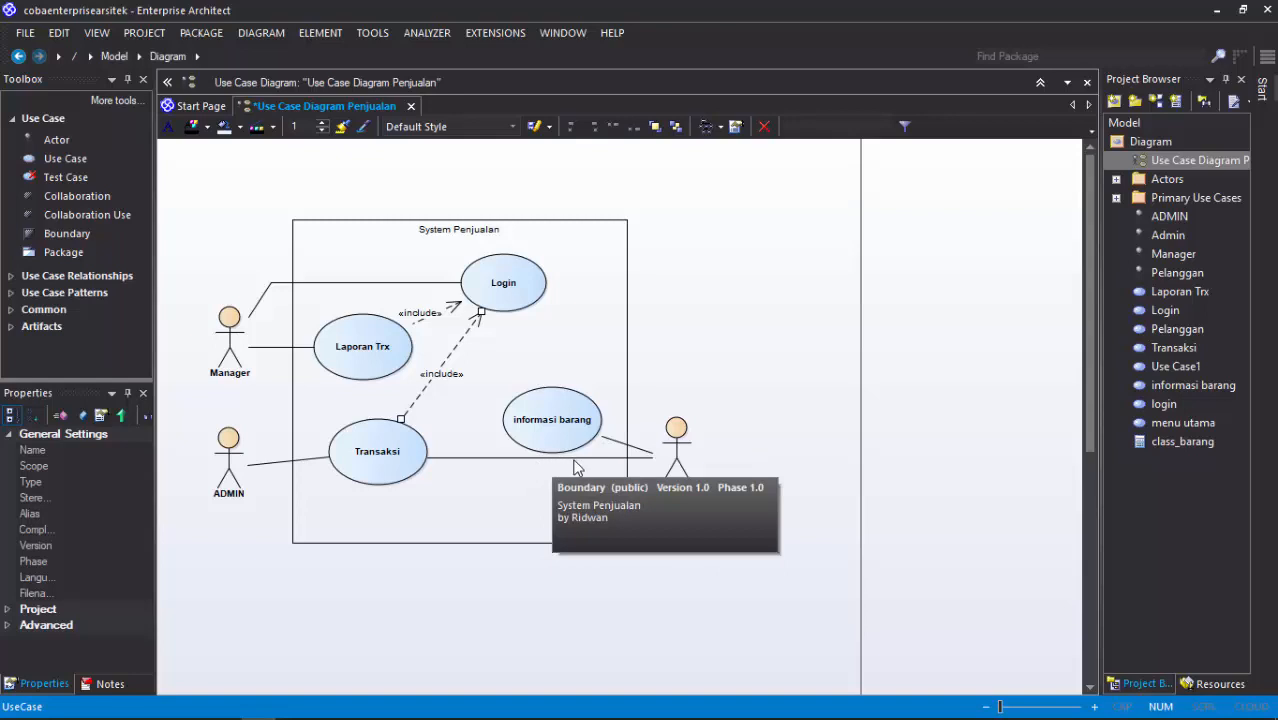
Connect the informasi barang use case to Login with an Includes relationship
{"action": "left_click", "coordinate": [567, 435]}
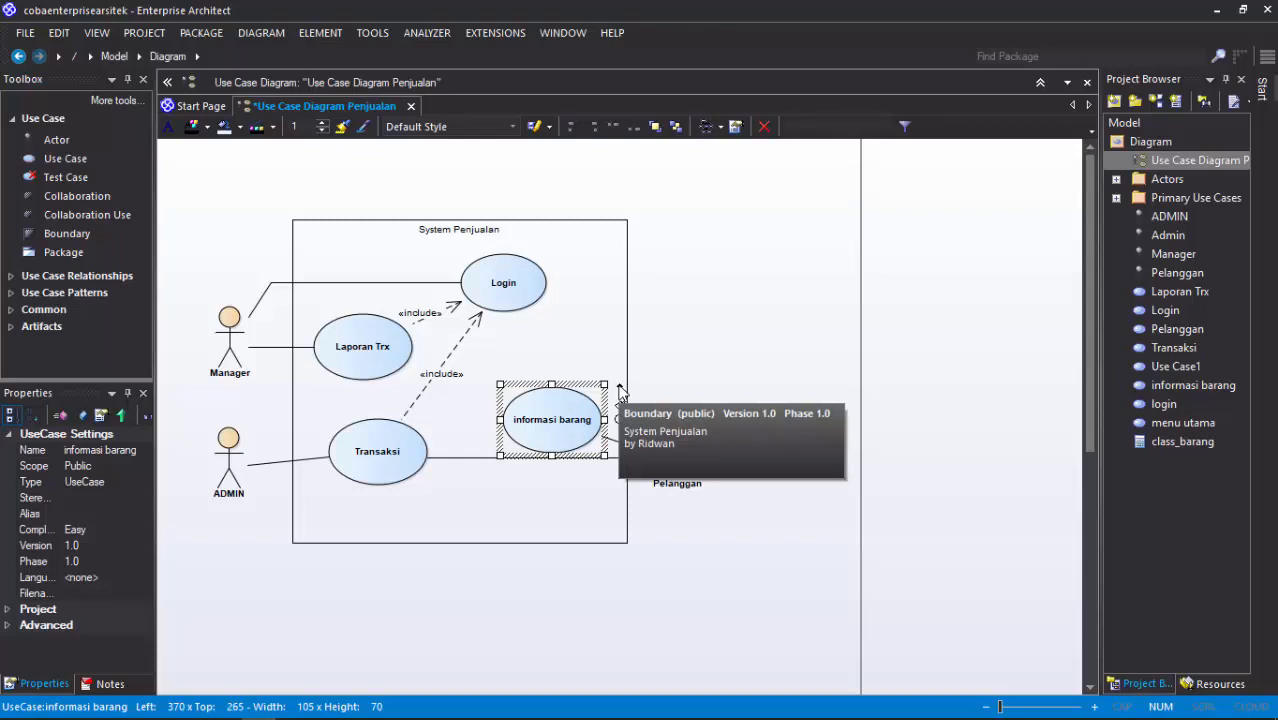
{"action": "left_click_drag", "start_coordinate": [619, 392], "coordinate": [514, 300]}
{"action": "left_click", "coordinate": [683, 440]}
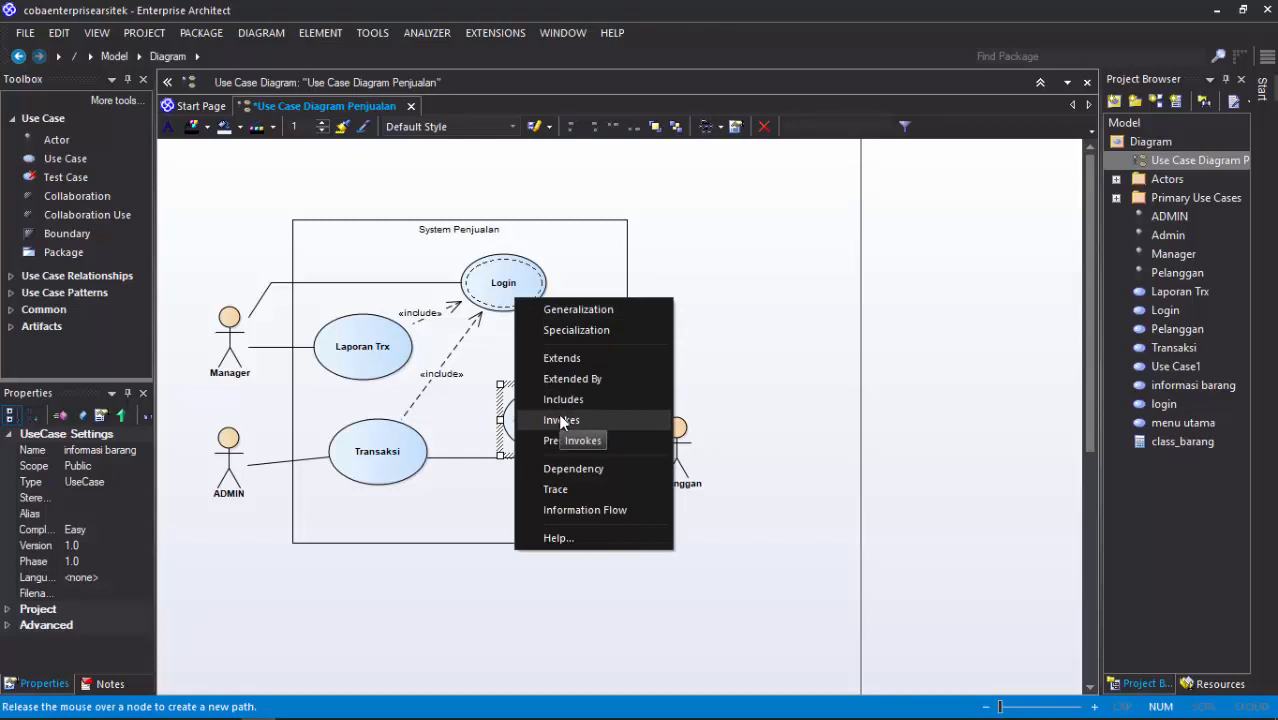
{"action": "left_click", "coordinate": [565, 441]}
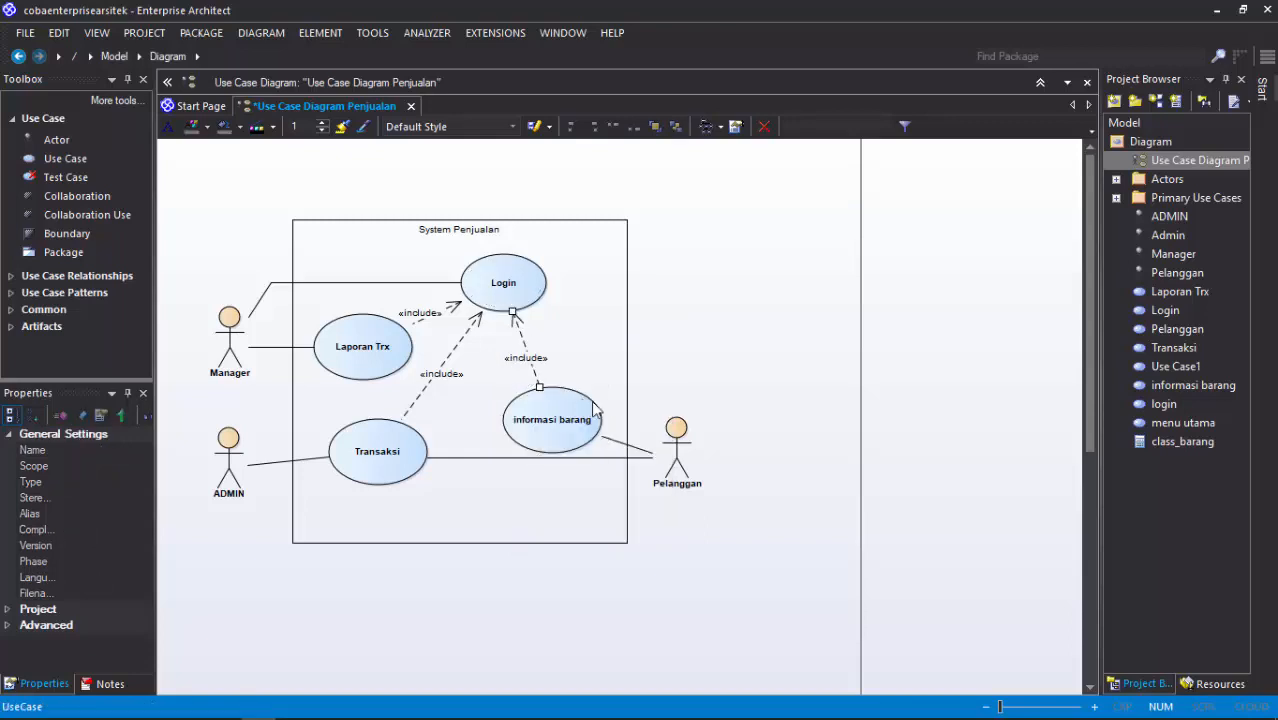
{"action": "left_click", "coordinate": [686, 373]}
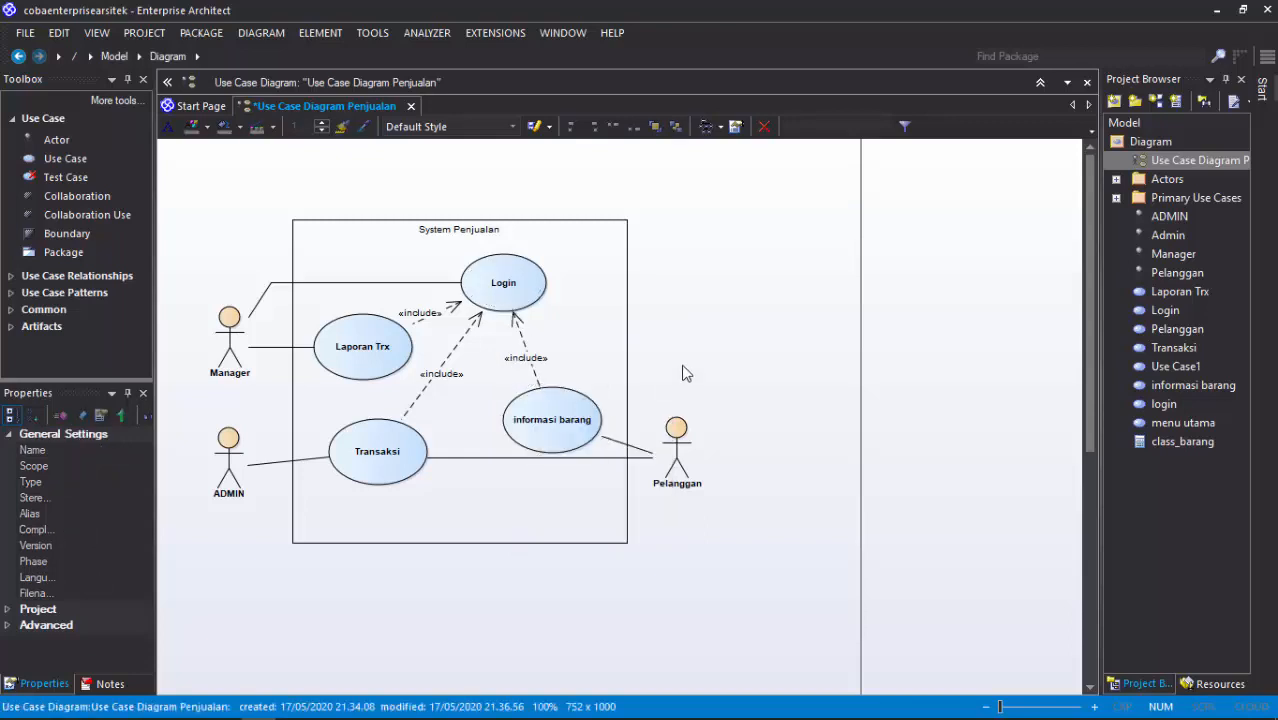